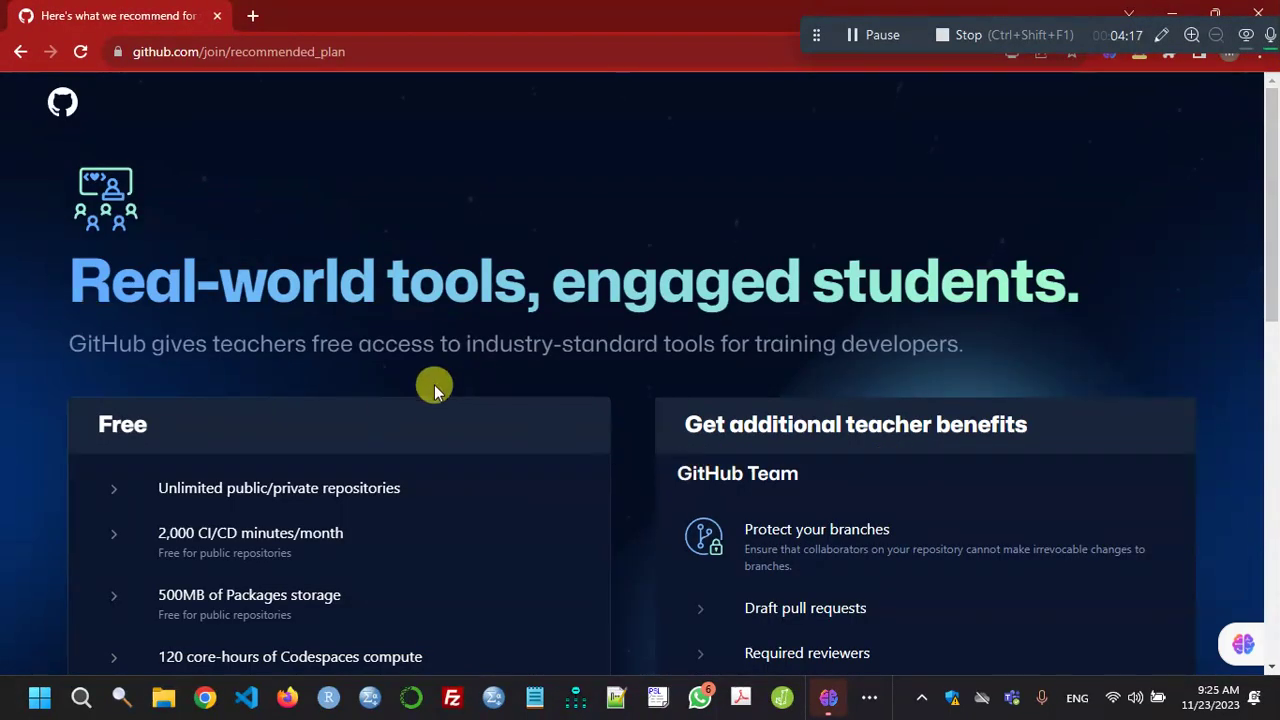
Step: Review the Free and teacher benefit plans and continue with the free GitHub plan
{"action": "scroll", "coordinate": [434, 386], "scroll_direction": "down", "scroll_amount": 3}
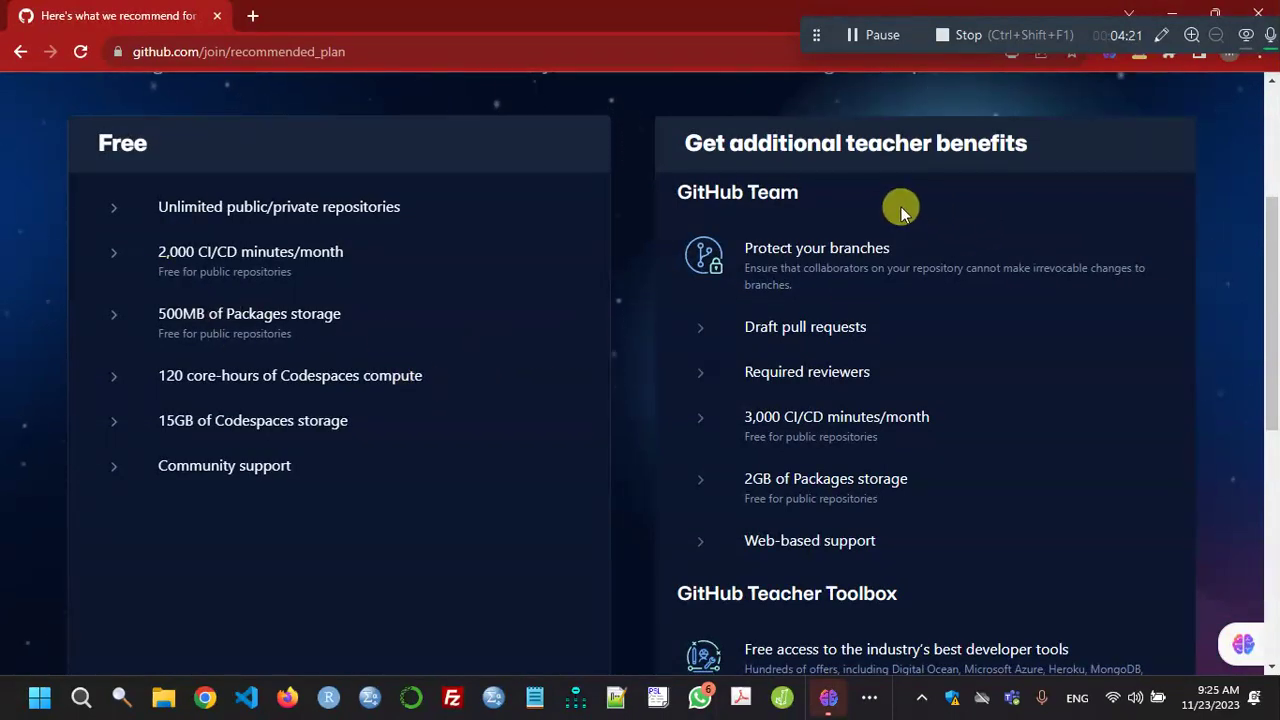
{"action": "scroll", "coordinate": [945, 193], "scroll_direction": "down", "scroll_amount": 3}
{"action": "scroll", "coordinate": [945, 197], "scroll_direction": "down", "scroll_amount": 2}
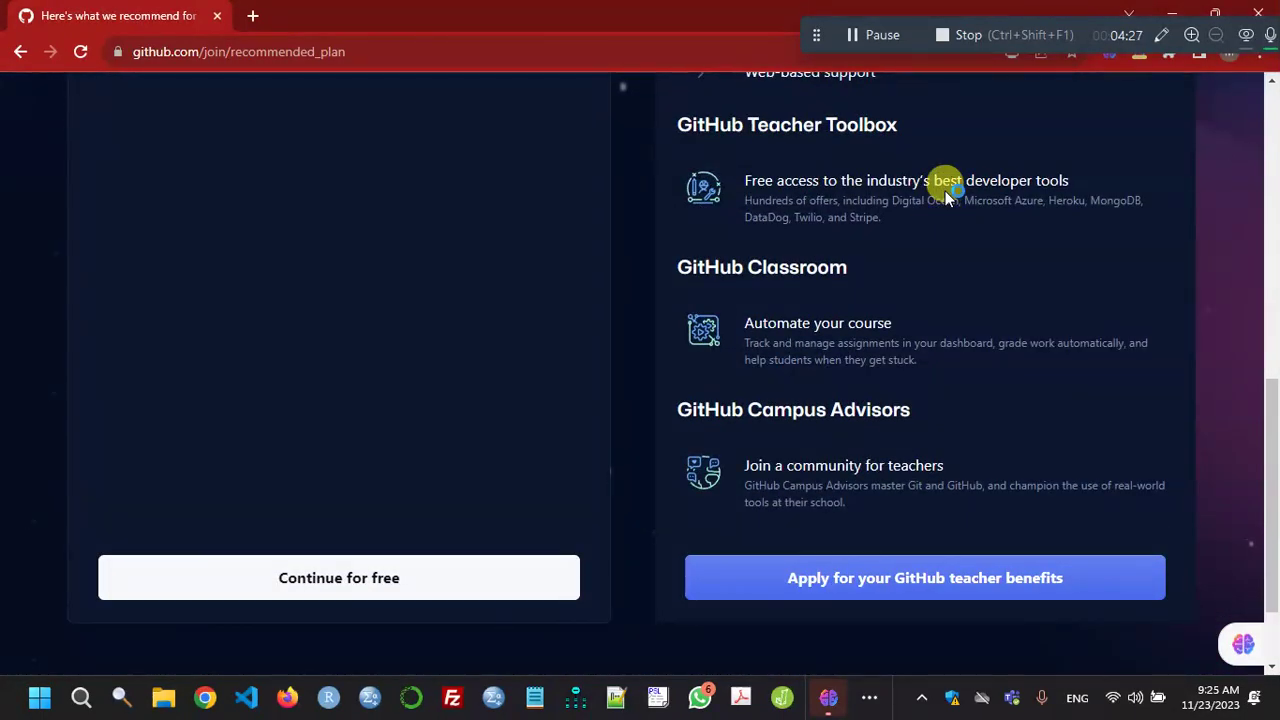
{"action": "scroll", "coordinate": [945, 197], "scroll_direction": "up", "scroll_amount": 4}
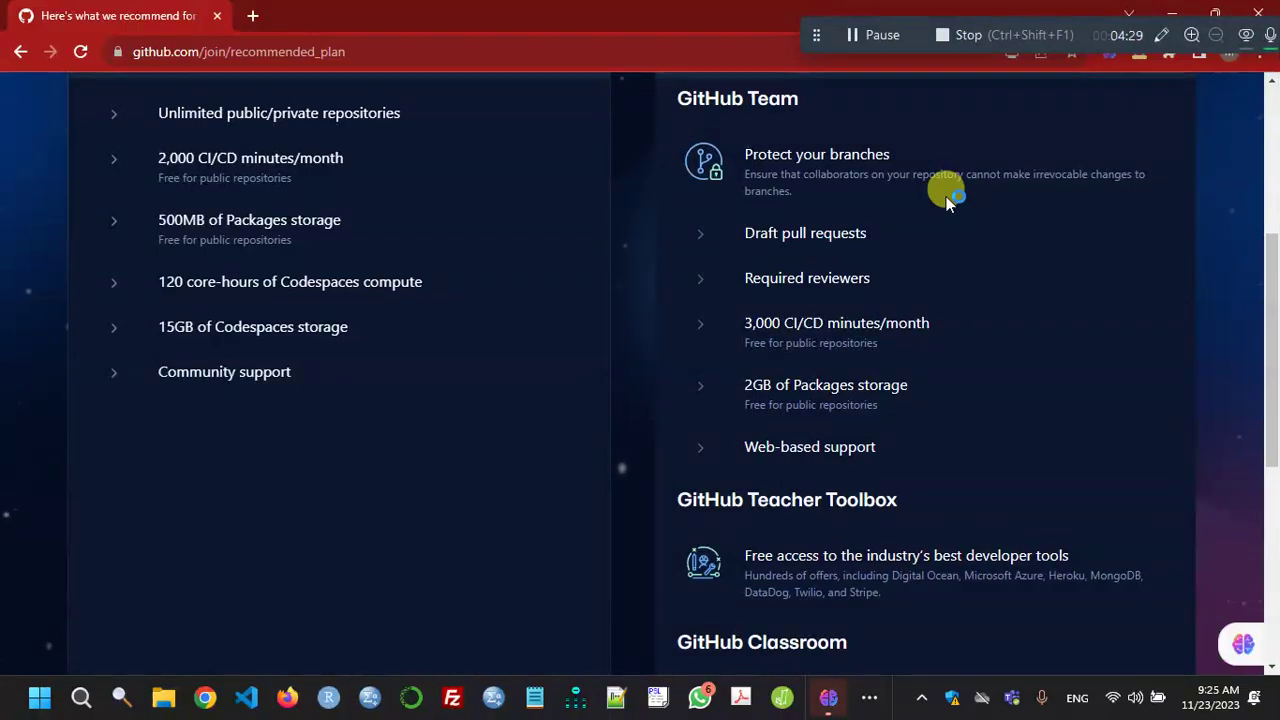
{"action": "scroll", "coordinate": [935, 201], "scroll_direction": "down", "scroll_amount": 1}
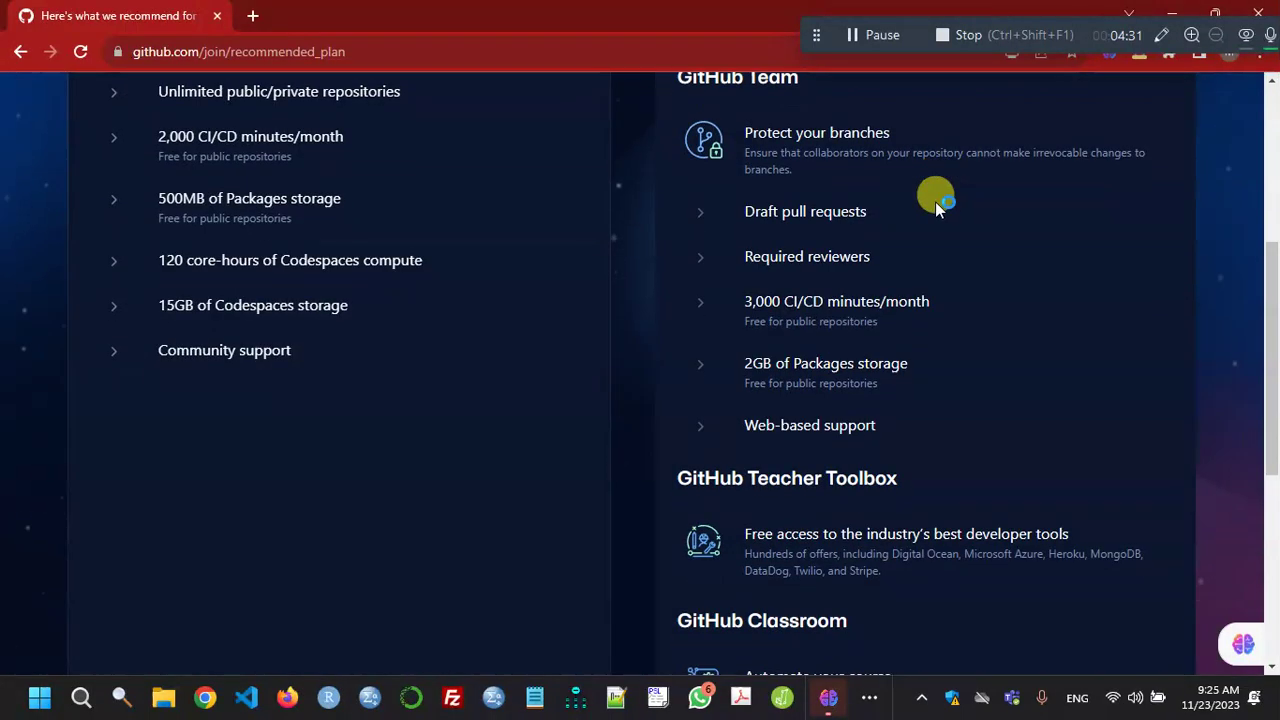
{"action": "scroll", "coordinate": [935, 201], "scroll_direction": "up", "scroll_amount": 3}
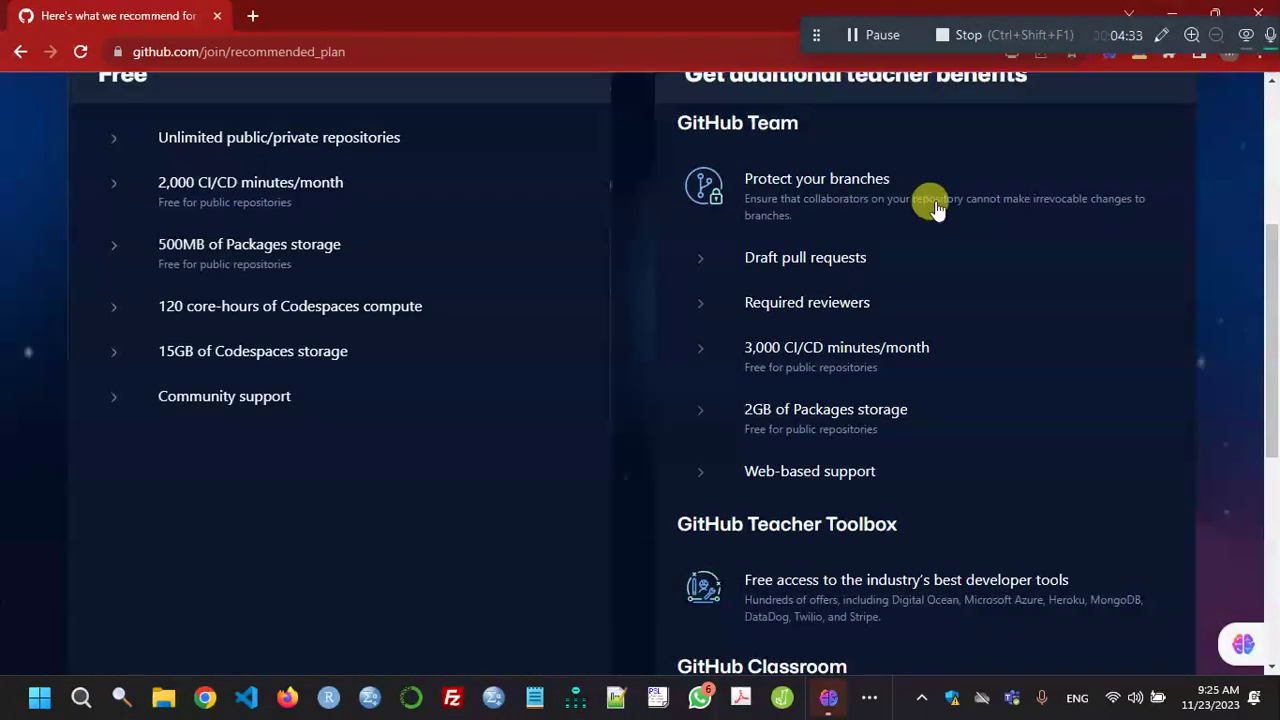
{"action": "scroll", "coordinate": [928, 200], "scroll_direction": "down", "scroll_amount": 3}
{"action": "scroll", "coordinate": [928, 193], "scroll_direction": "down", "scroll_amount": 3}
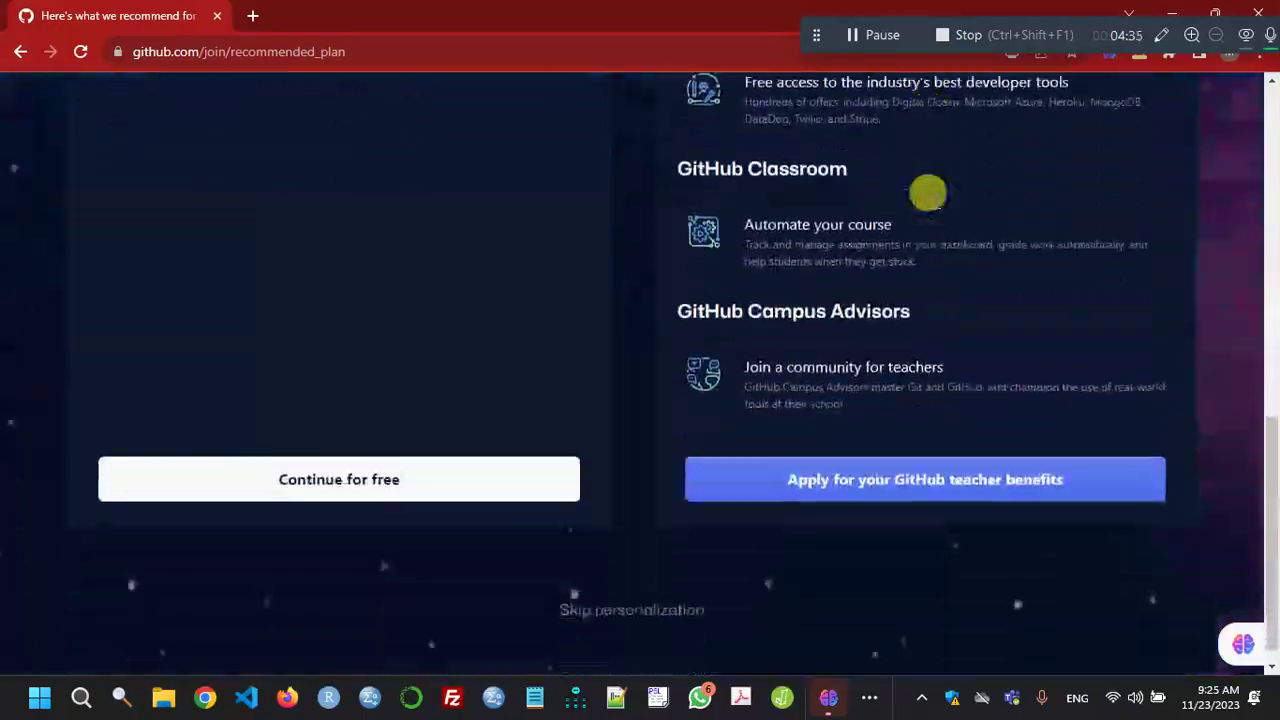
{"action": "left_click", "coordinate": [358, 460]}
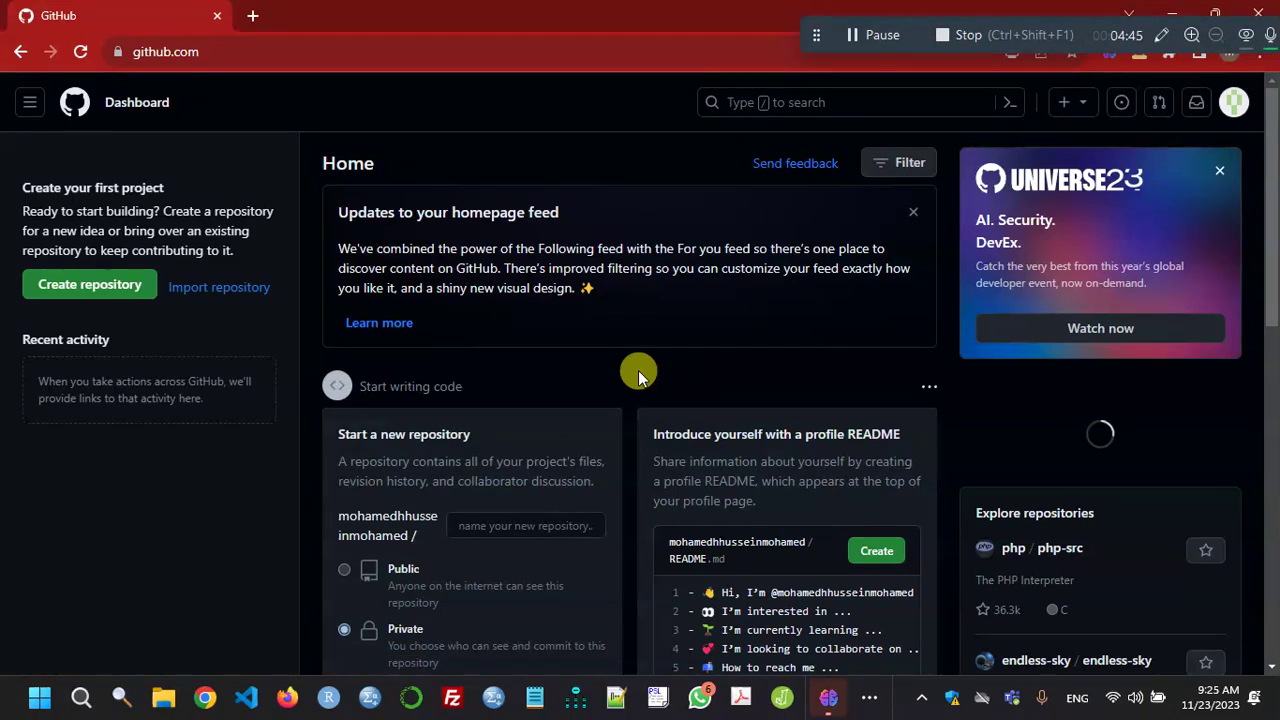
Step: Dismiss the Universe23 announcement on the dashboard and open the form for creating a new repository
{"action": "left_click", "coordinate": [1218, 176]}
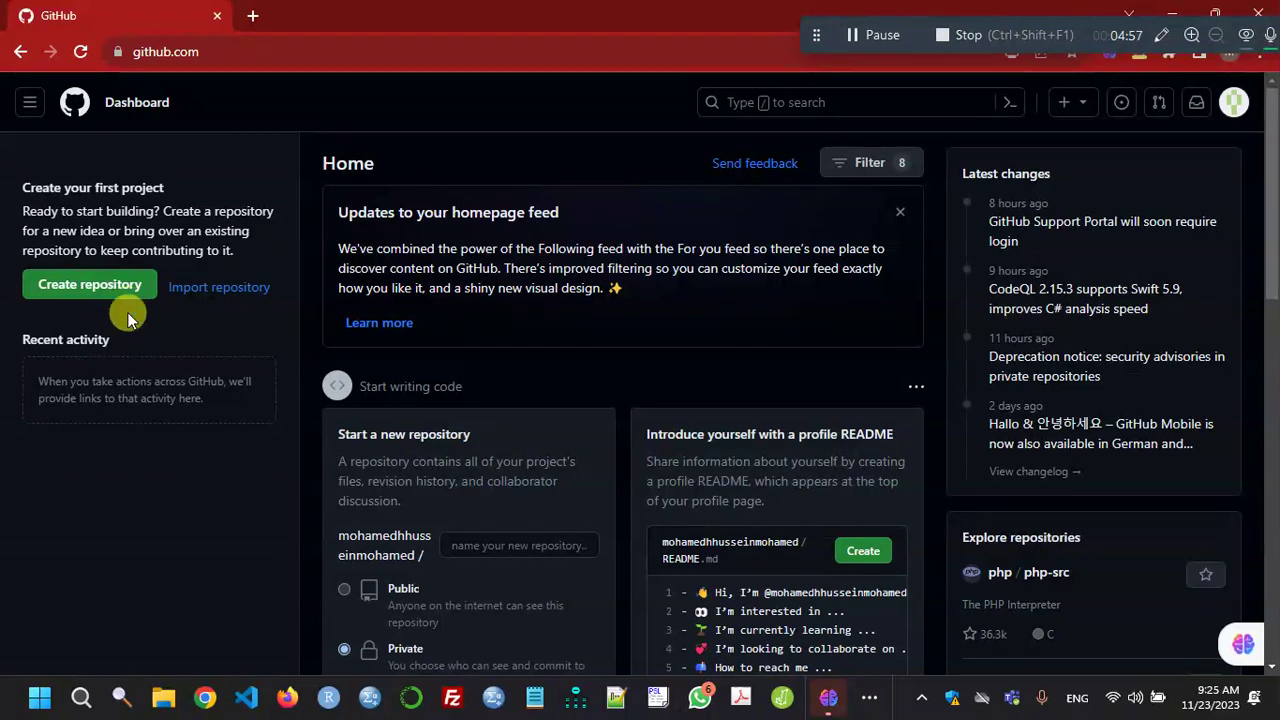
{"action": "left_click", "coordinate": [230, 296]}
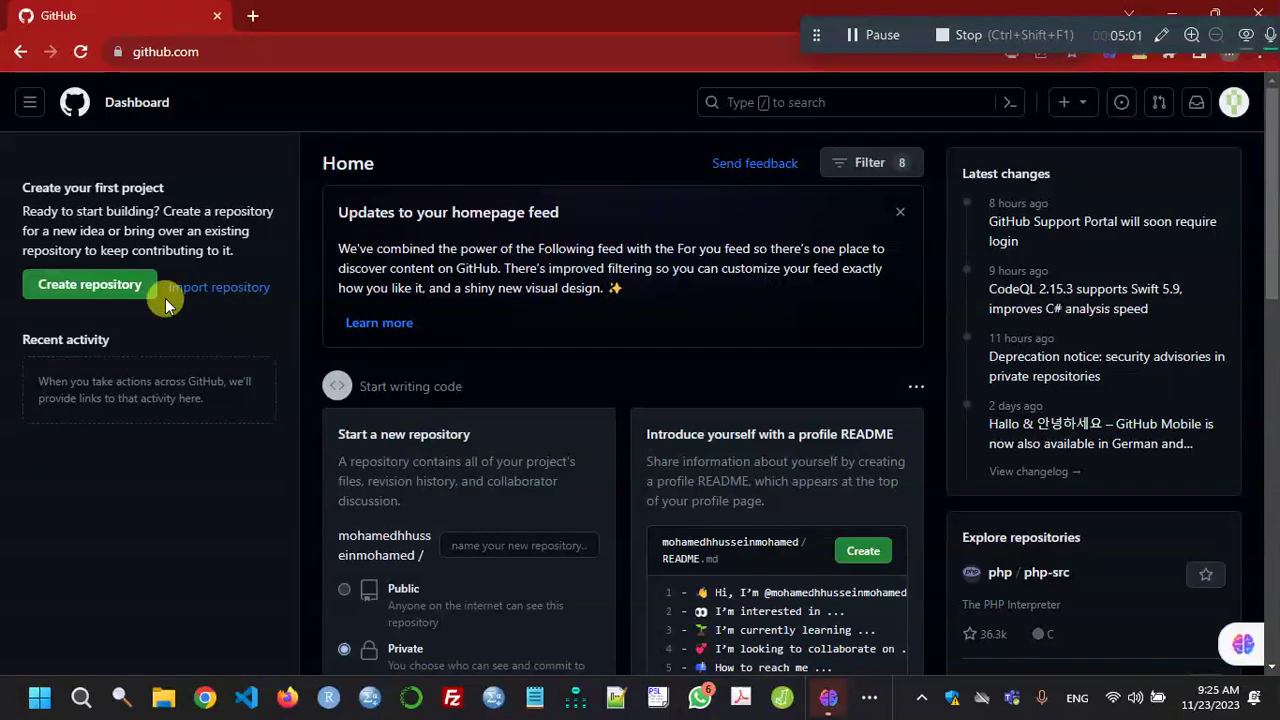
{"action": "left_click", "coordinate": [112, 297]}
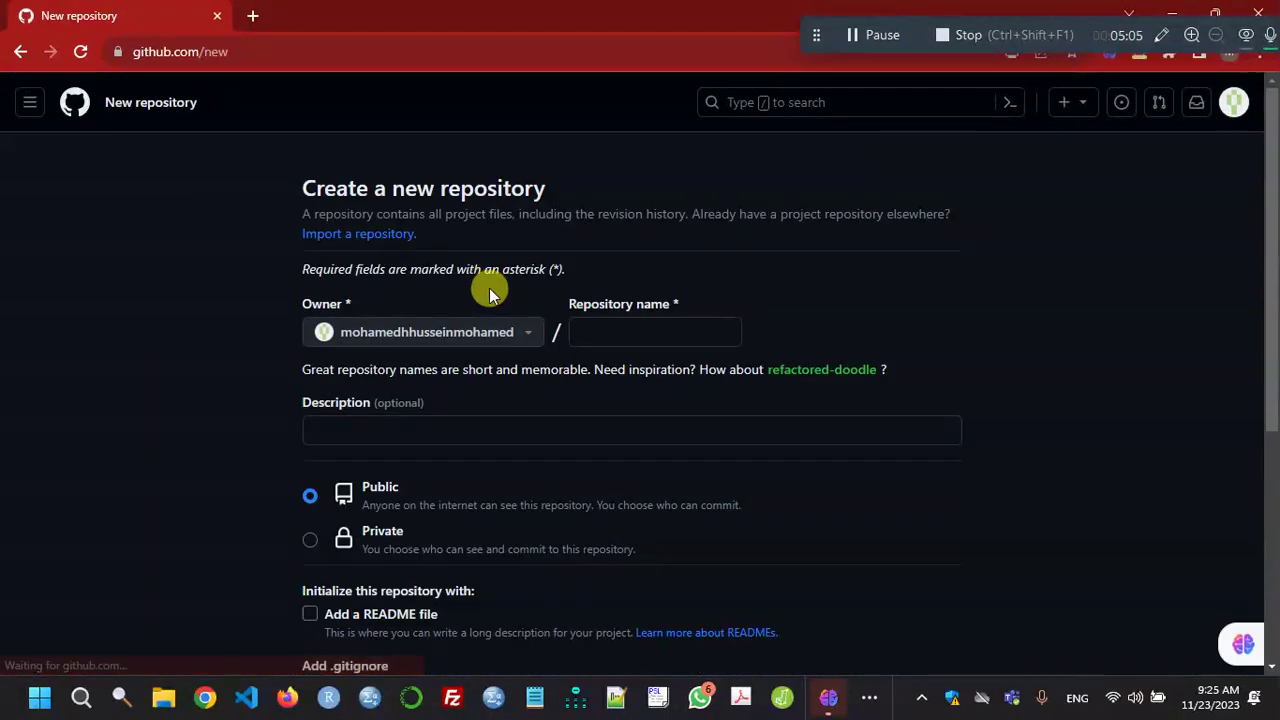
{"action": "left_click", "coordinate": [608, 327]}
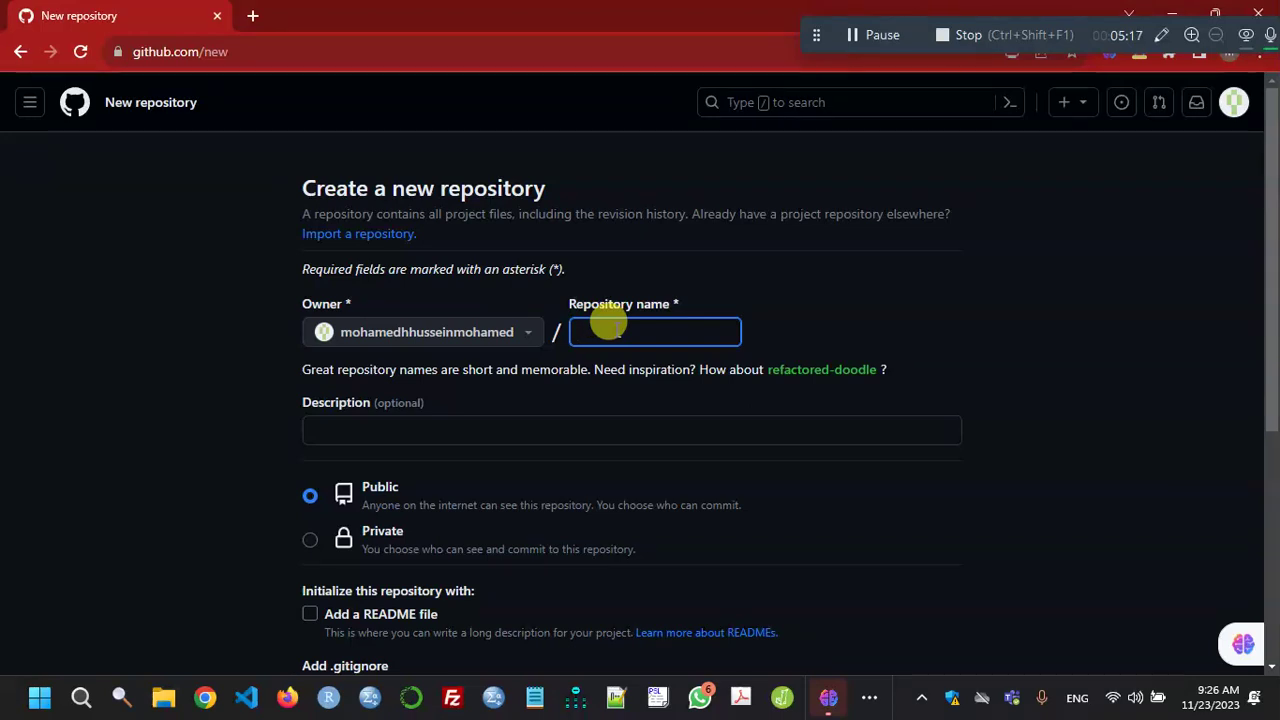
{"action": "type", "text": "web"}
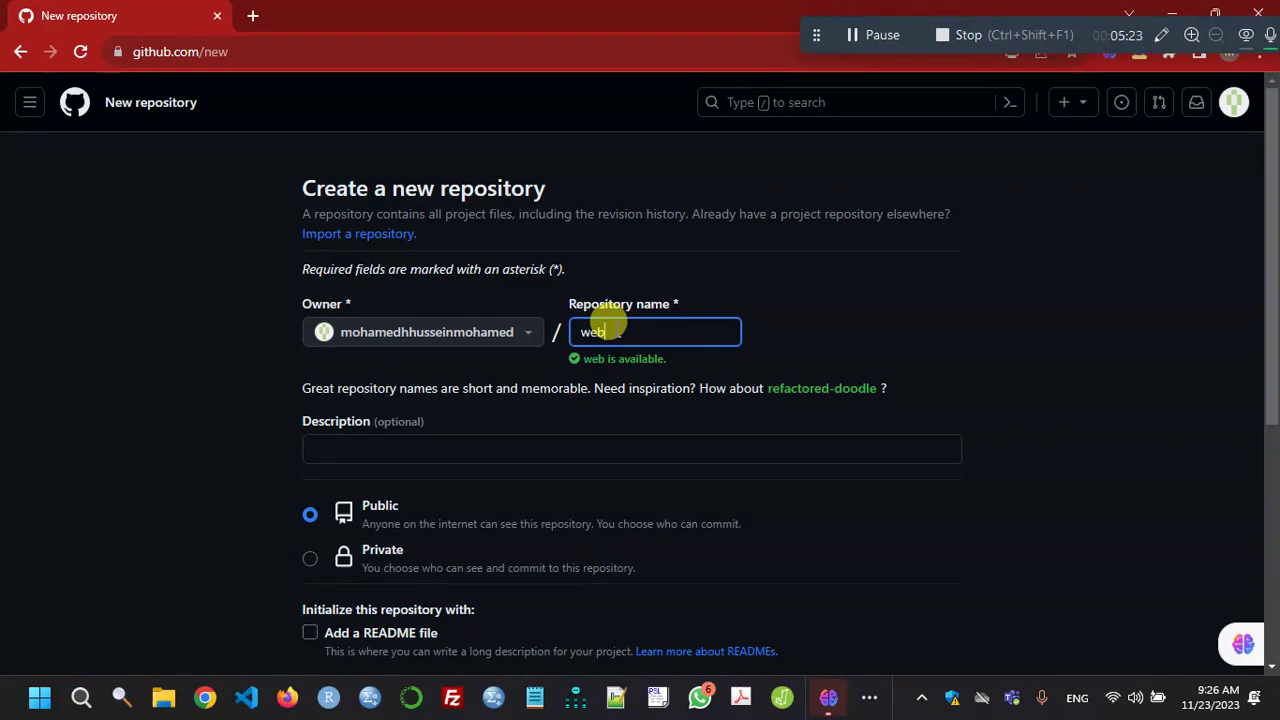
{"action": "type", "text": "-devloper"}
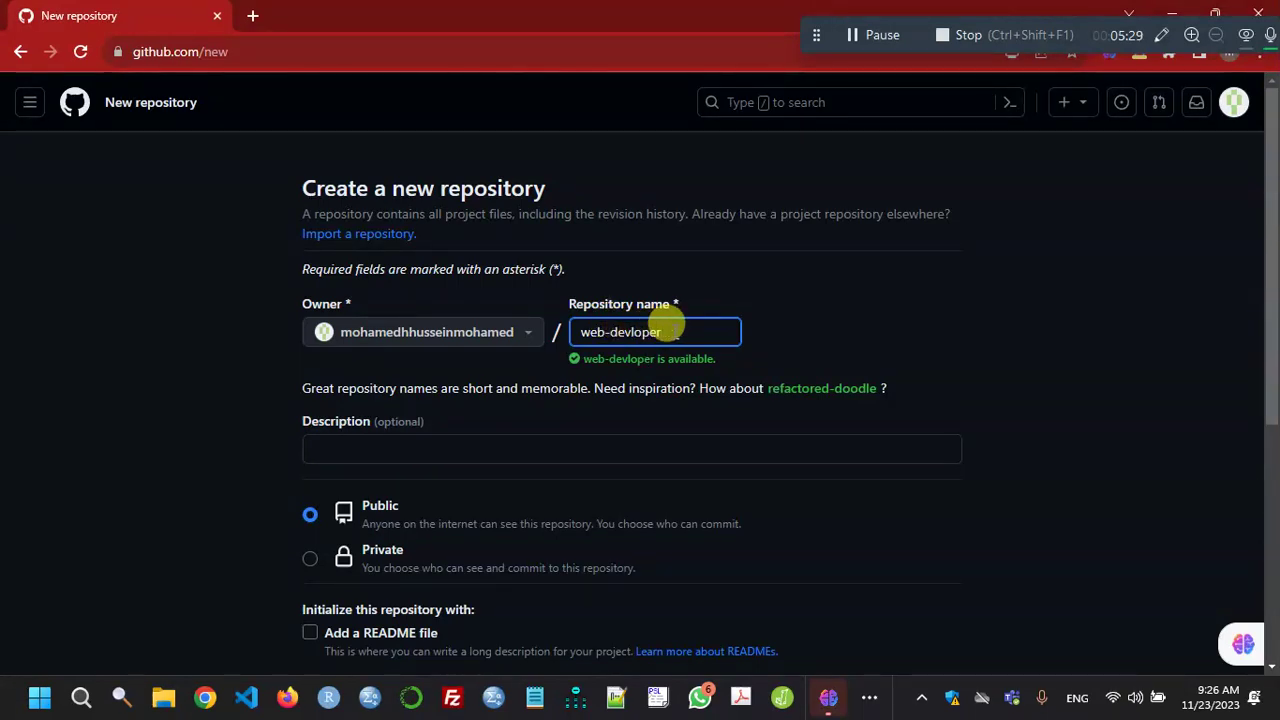
{"action": "left_click_drag", "start_coordinate": [668, 324], "coordinate": [612, 331]}
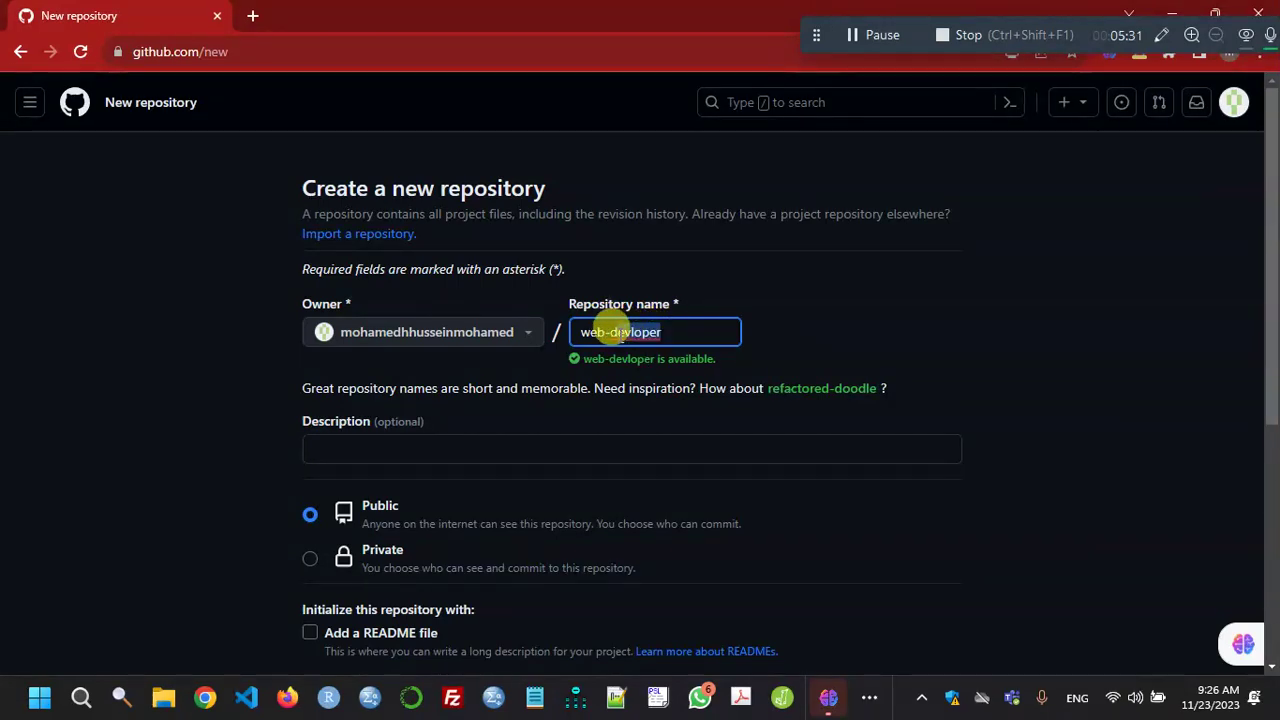
{"action": "key", "text": "BackSpace"}
{"action": "key", "text": "BackSpace"}
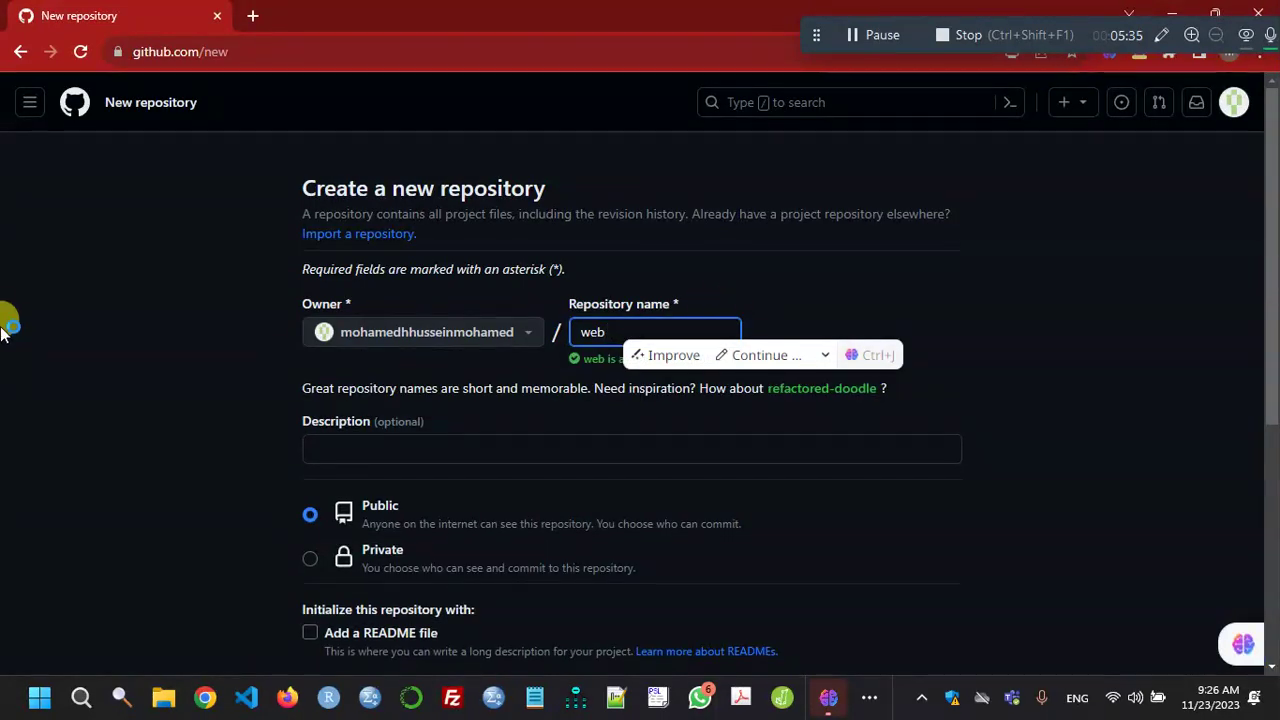
{"action": "left_click", "coordinate": [76, 338]}
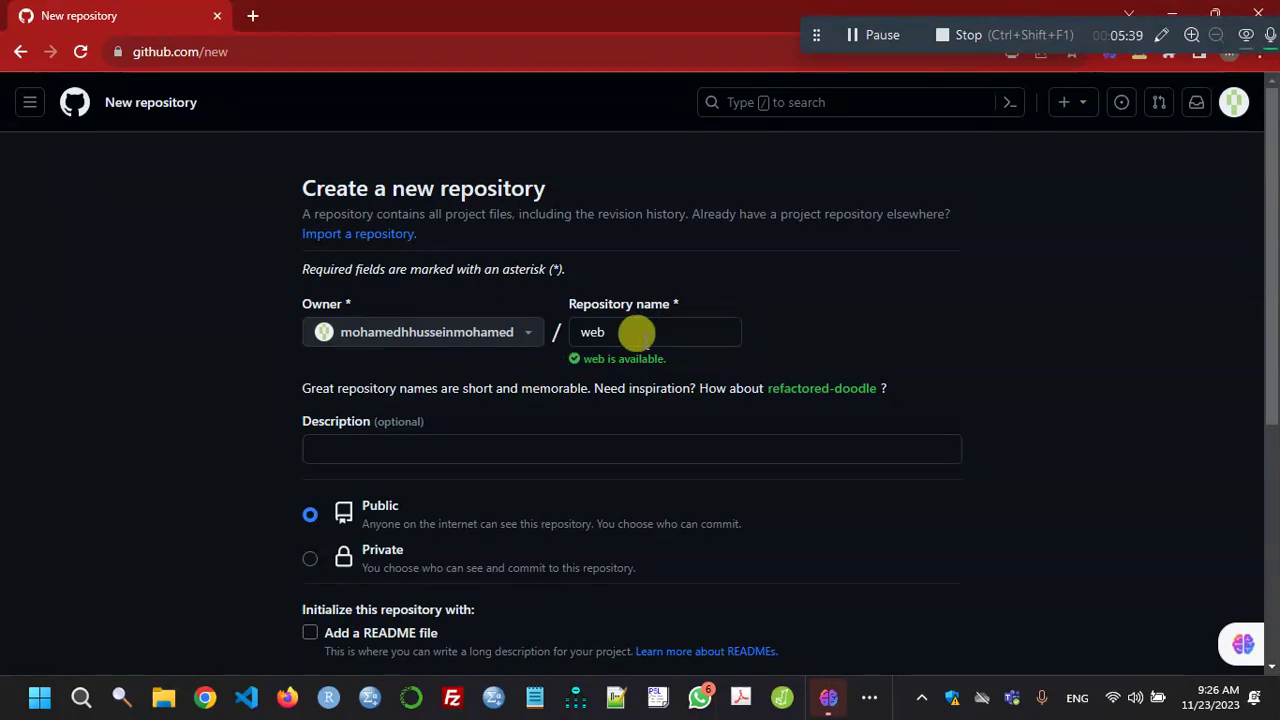
Step: Set the repository name to academic
{"action": "left_click", "coordinate": [609, 328]}
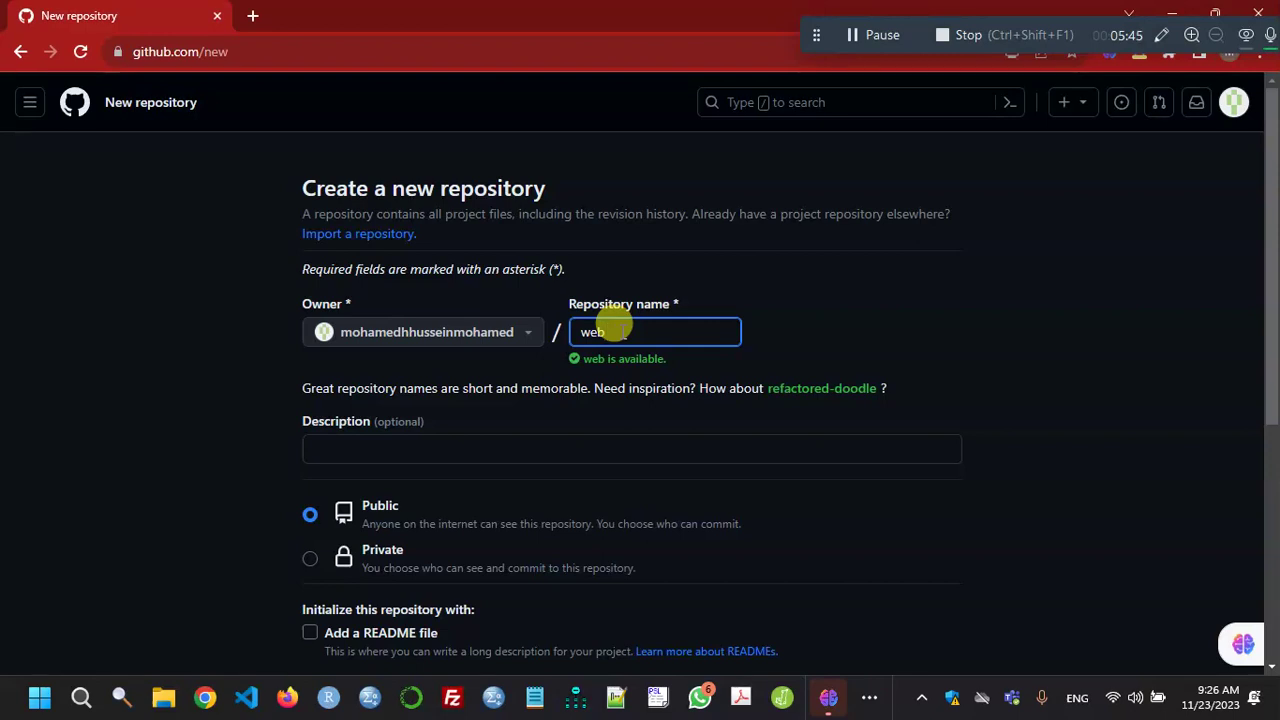
{"action": "key", "text": "BackSpace"}
{"action": "key", "text": "BackSpace"}
{"action": "key", "text": "BackSpace"}
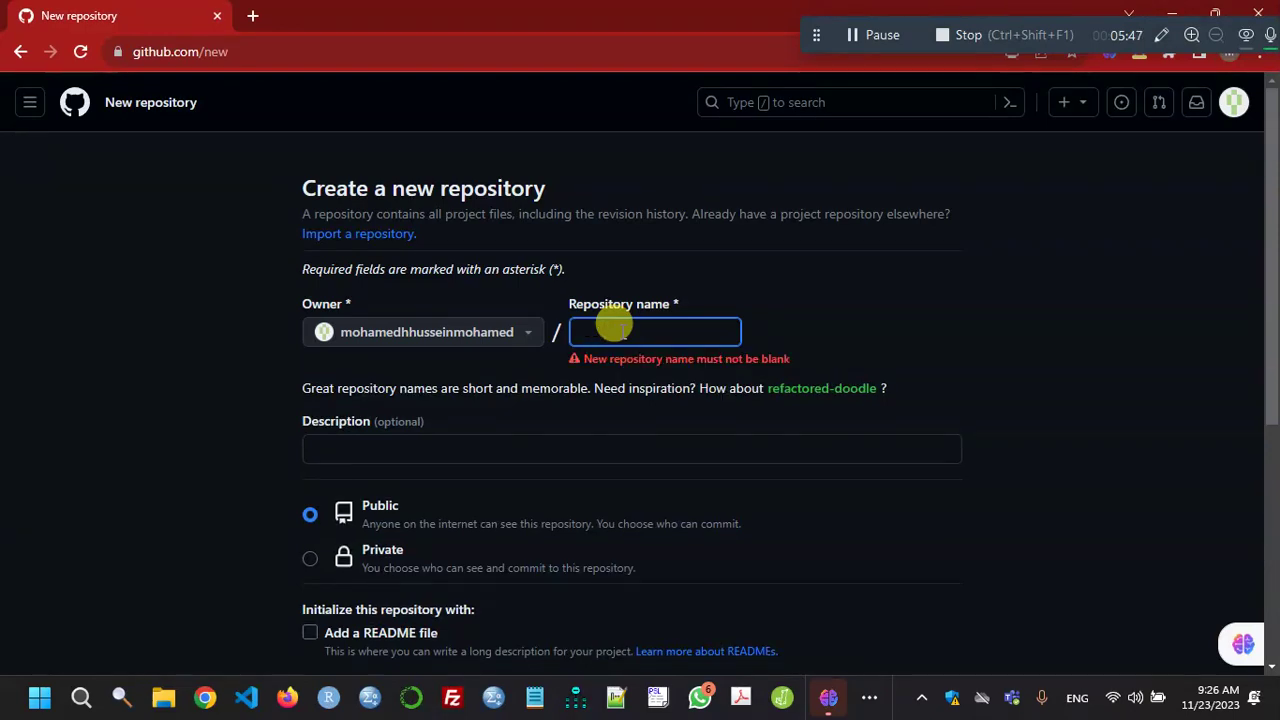
{"action": "type", "text": "academic"}
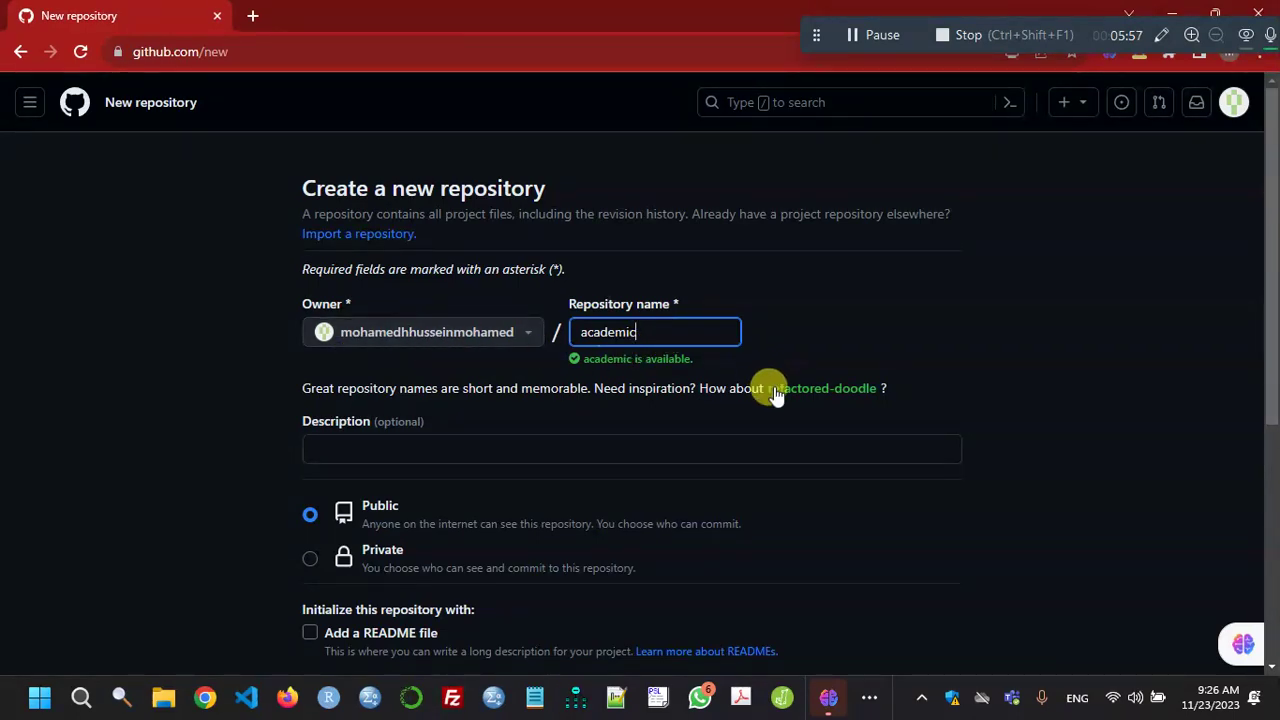
Step: Leave the description blank and create the repository with public visibility and no README, .gitignore template or license
{"action": "left_click", "coordinate": [586, 432]}
{"action": "scroll", "coordinate": [586, 433], "scroll_direction": "down", "scroll_amount": 2}
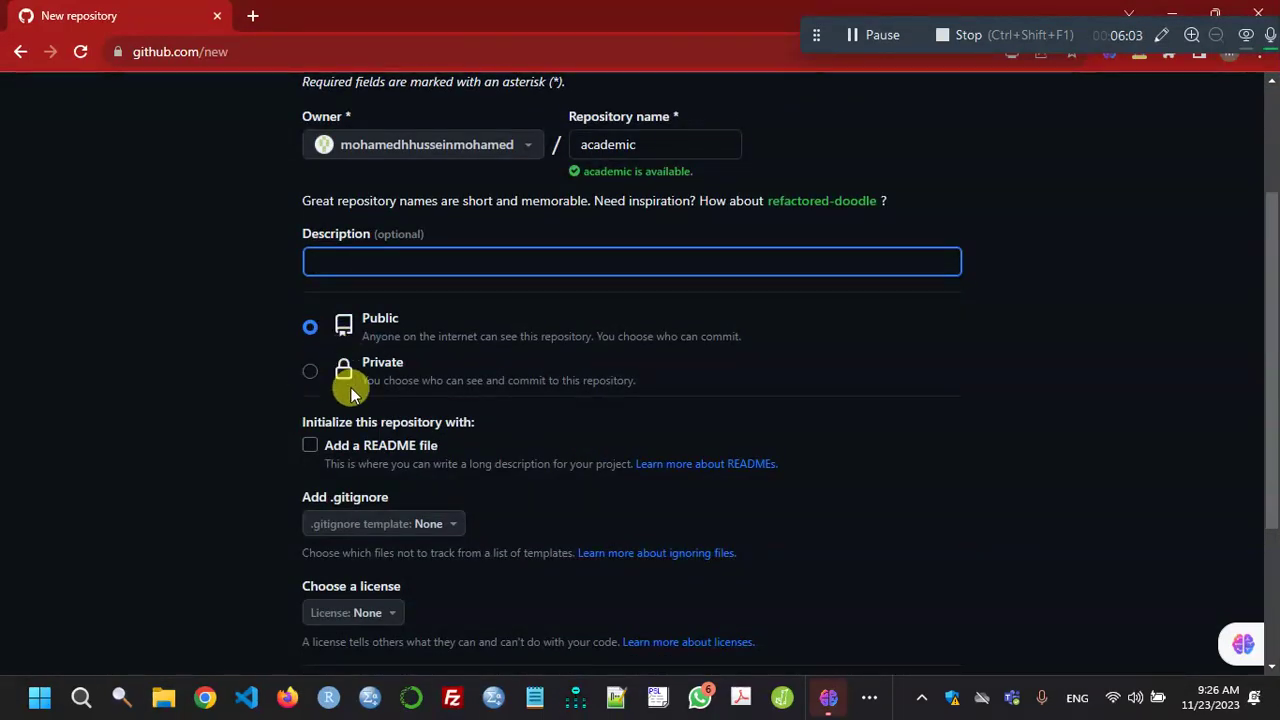
{"action": "scroll", "coordinate": [468, 347], "scroll_direction": "down", "scroll_amount": 3}
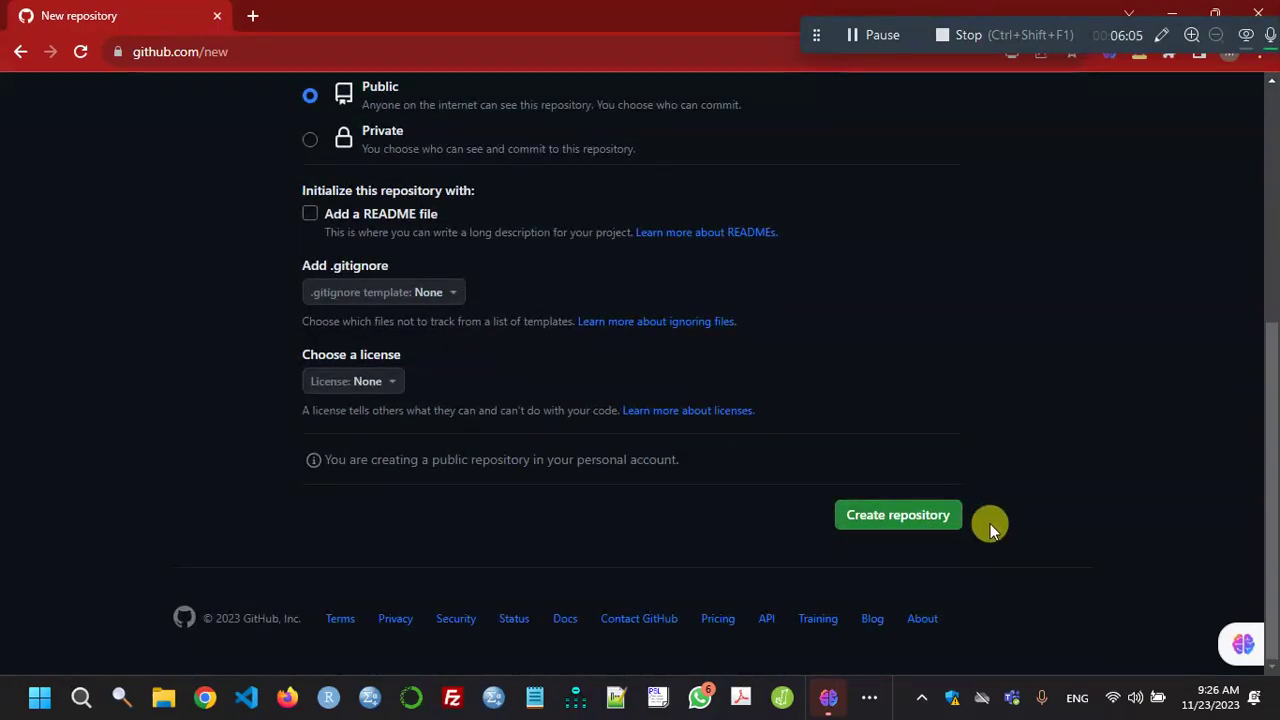
{"action": "left_click", "coordinate": [893, 518]}
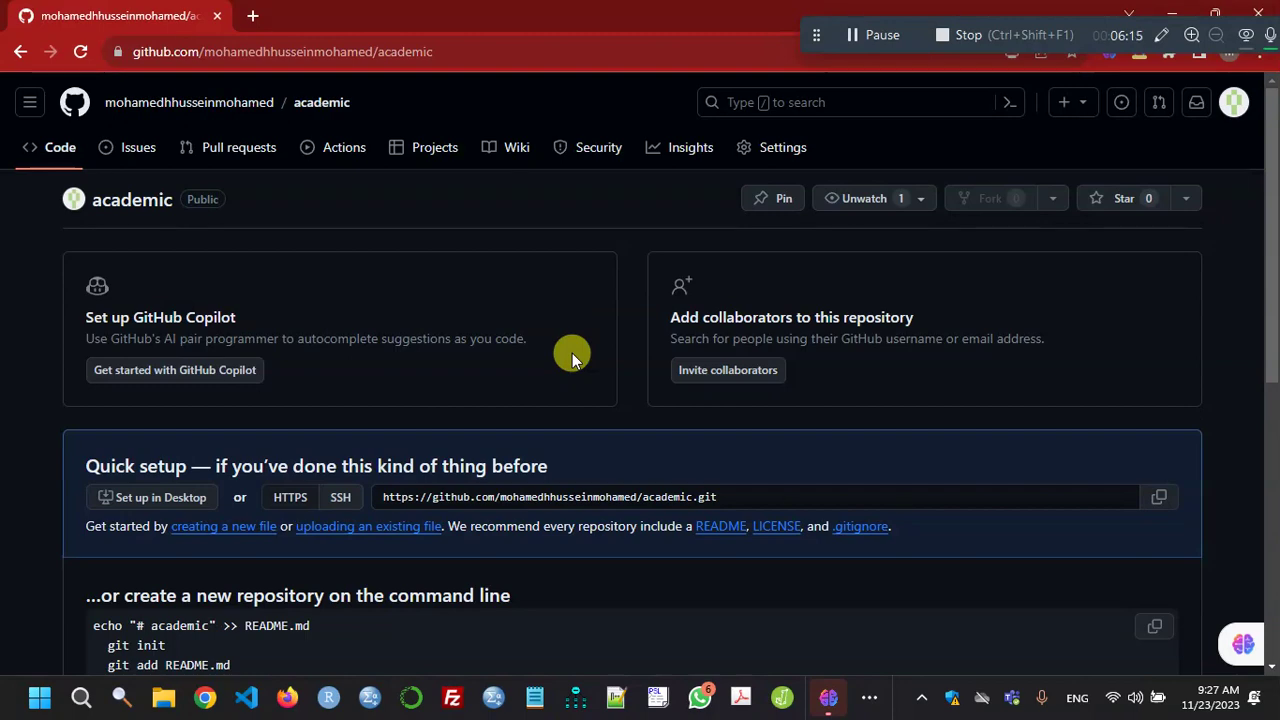
{"action": "scroll", "coordinate": [410, 358], "scroll_direction": "down", "scroll_amount": 5}
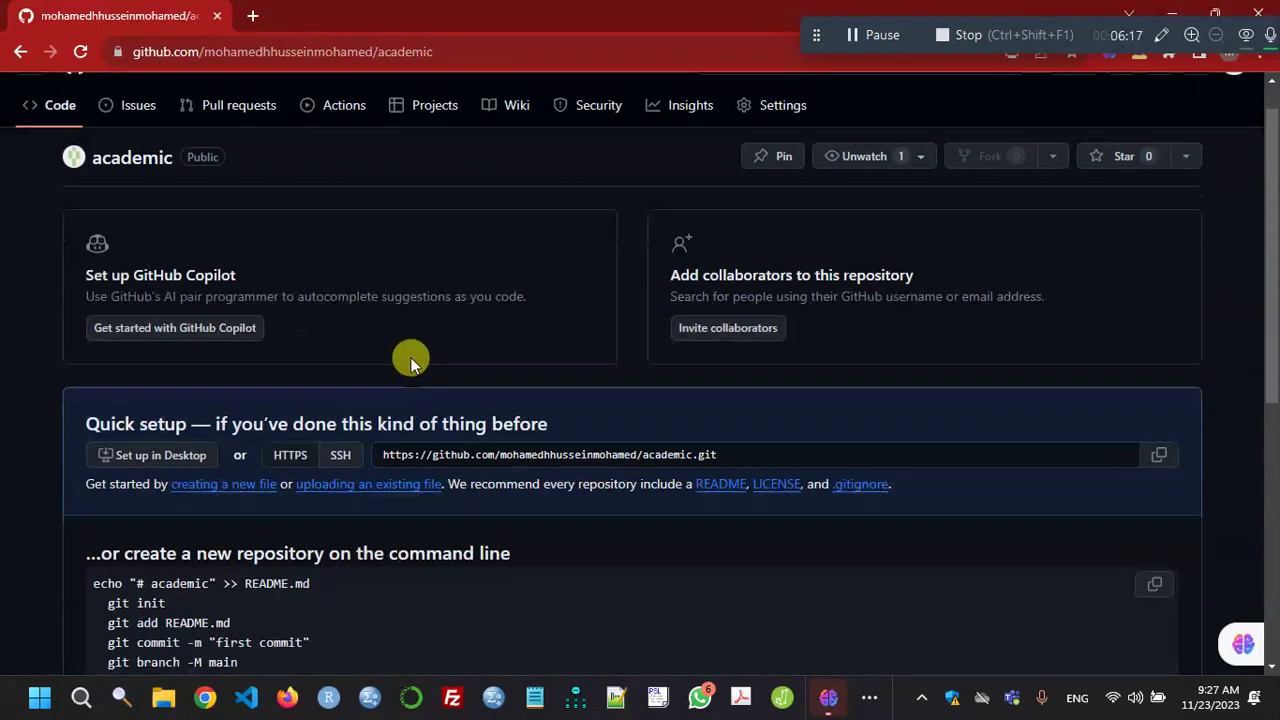
{"action": "scroll", "coordinate": [410, 358], "scroll_direction": "up", "scroll_amount": 5}
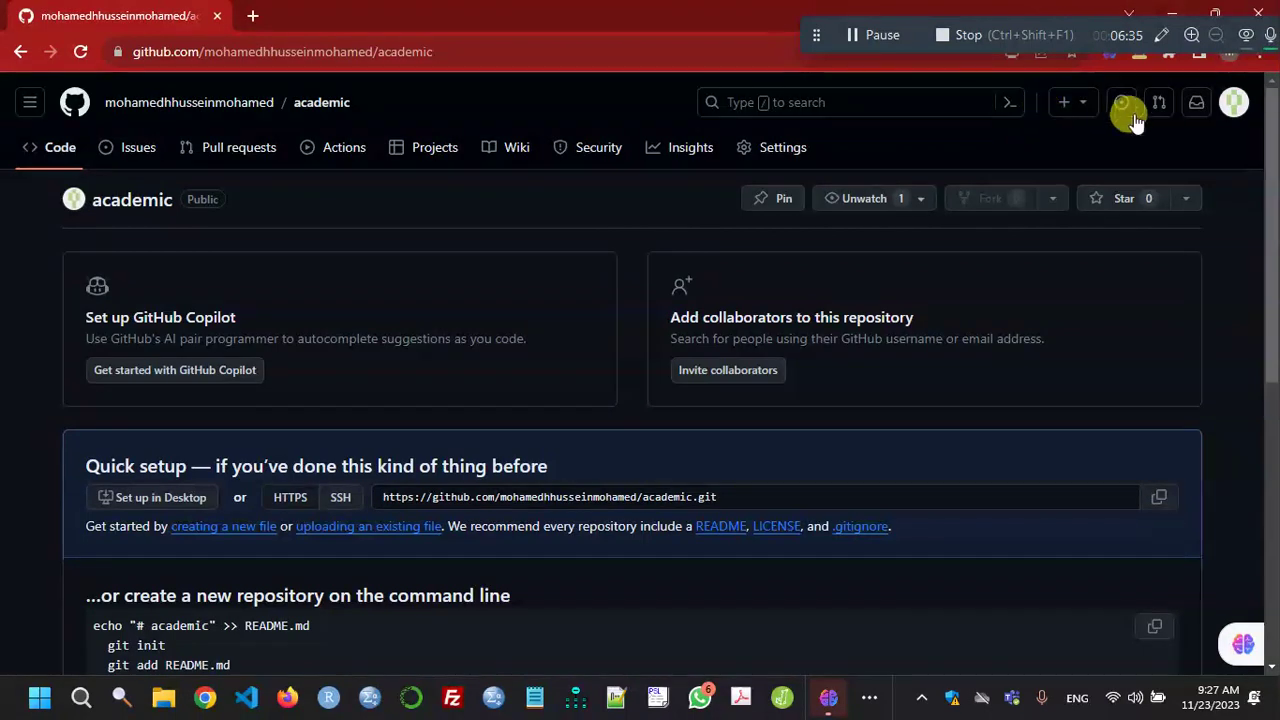
{"action": "left_click", "coordinate": [1087, 112]}
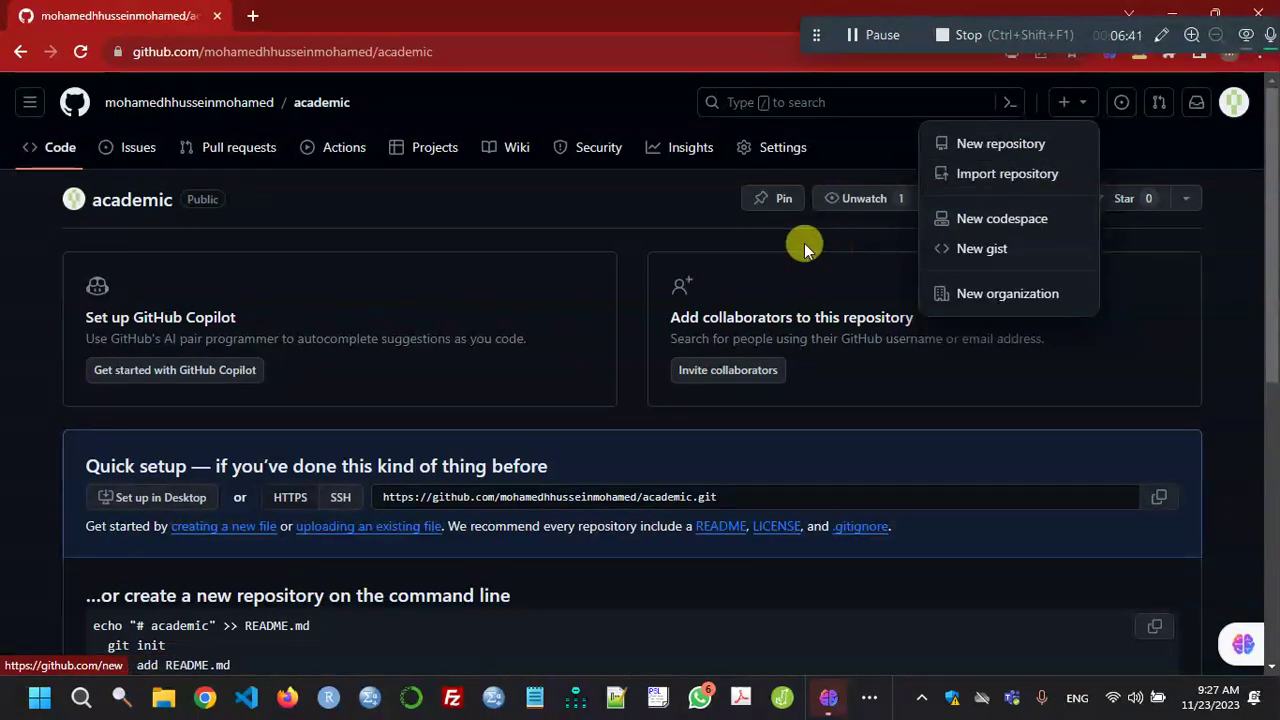
{"action": "left_click", "coordinate": [591, 209]}
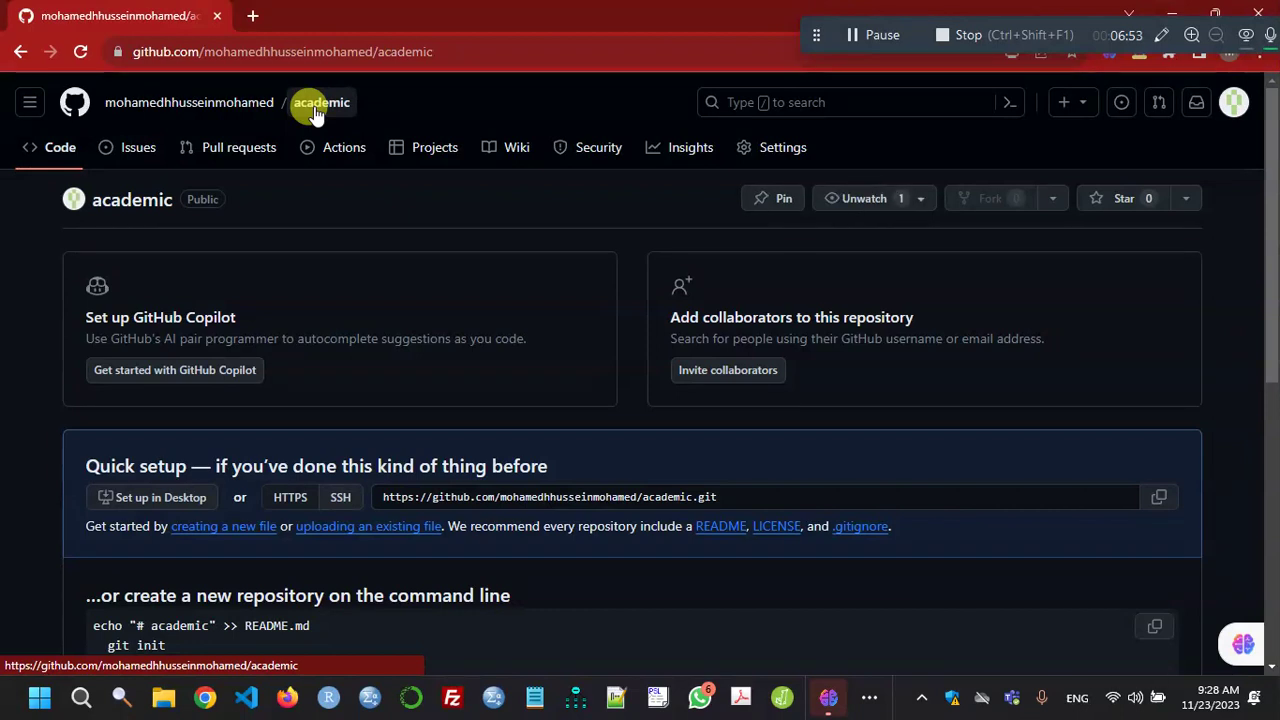
{"action": "scroll", "coordinate": [481, 388], "scroll_direction": "down", "scroll_amount": 1}
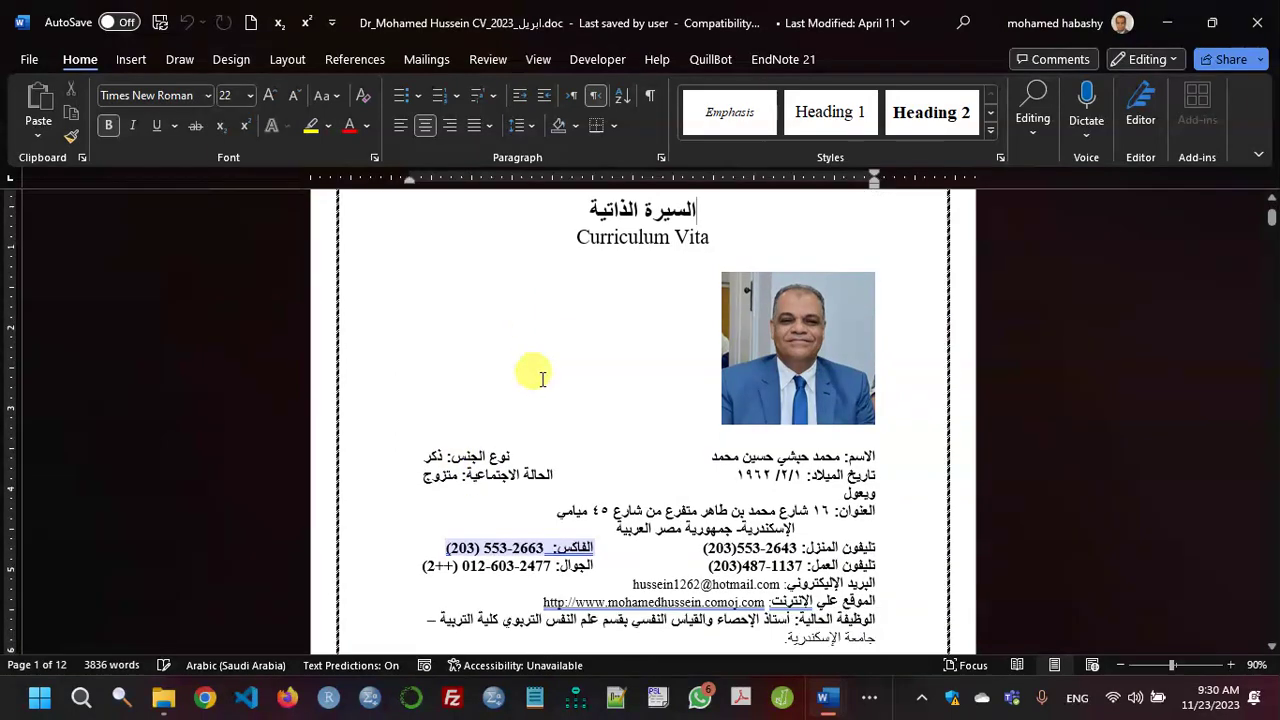
Step: Prepare to save a copy of the CV document in the Documents folder with the Web Page (*.htm;*.html) file type
{"action": "scroll", "coordinate": [590, 385], "scroll_direction": "down", "scroll_amount": 5}
{"action": "scroll", "coordinate": [620, 398], "scroll_direction": "up", "scroll_amount": 5}
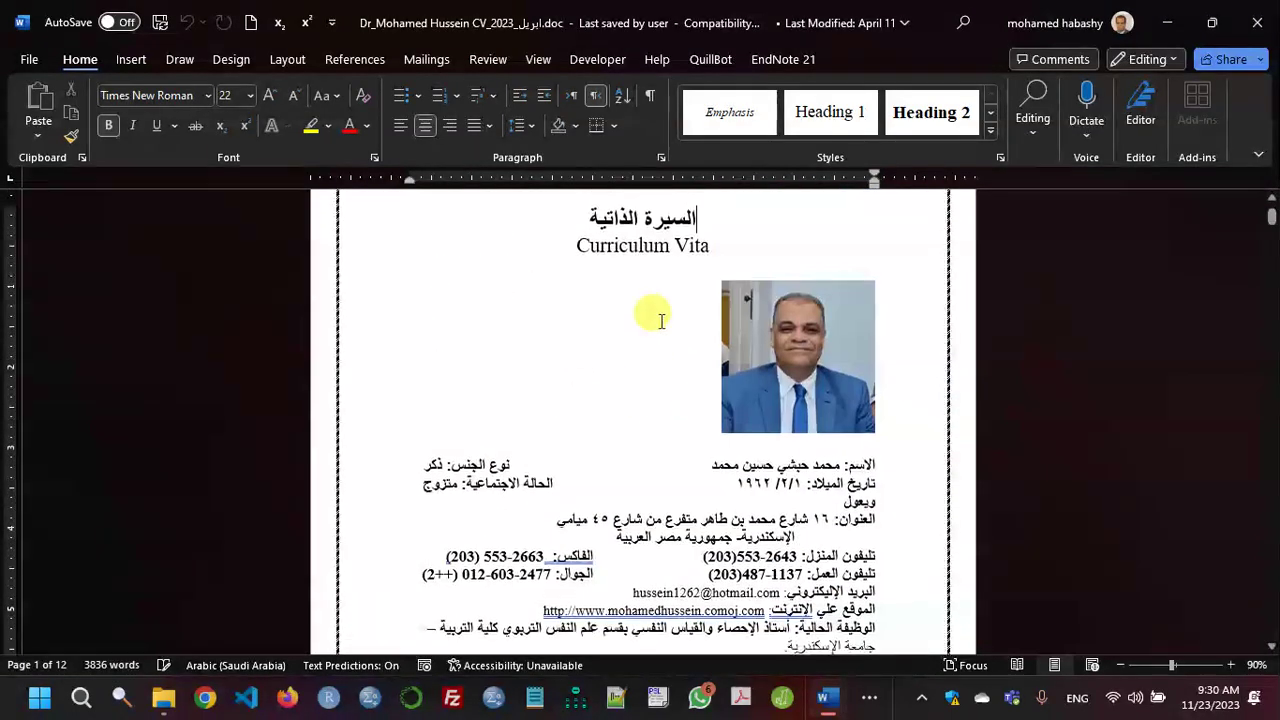
{"action": "left_click", "coordinate": [30, 59]}
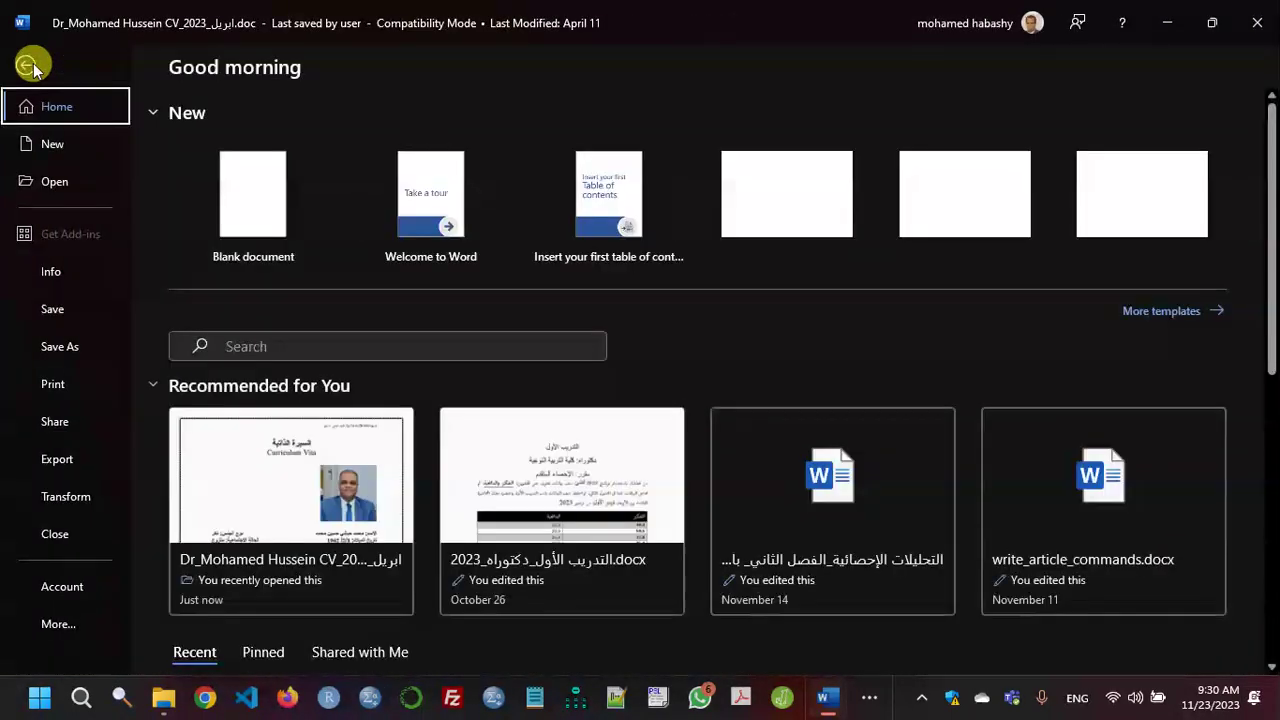
{"action": "left_click", "coordinate": [72, 356]}
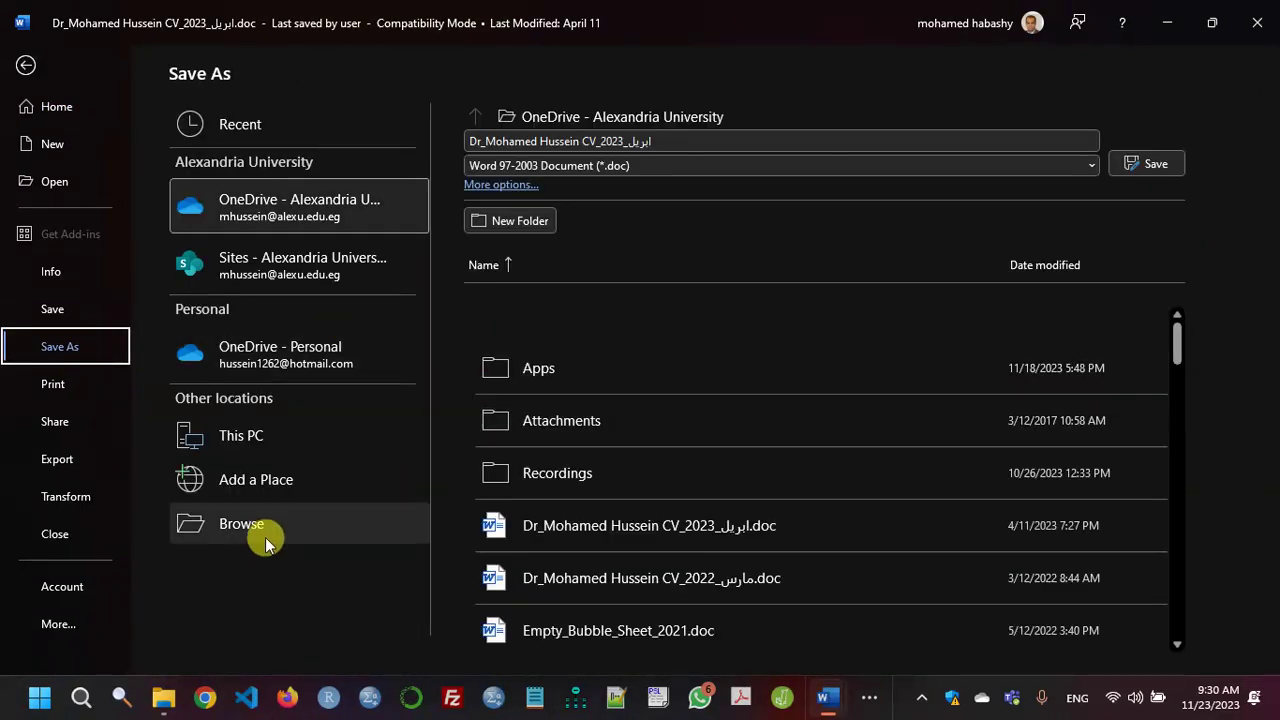
{"action": "left_click", "coordinate": [265, 538]}
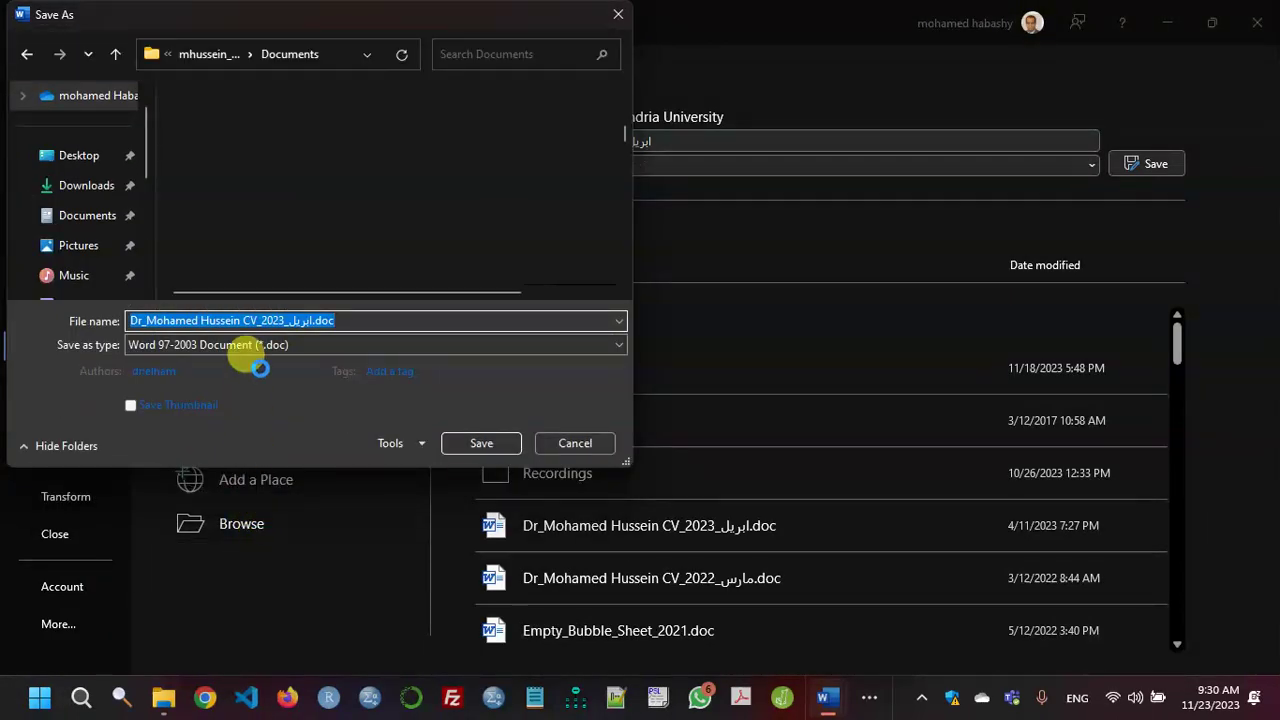
{"action": "left_click", "coordinate": [424, 346]}
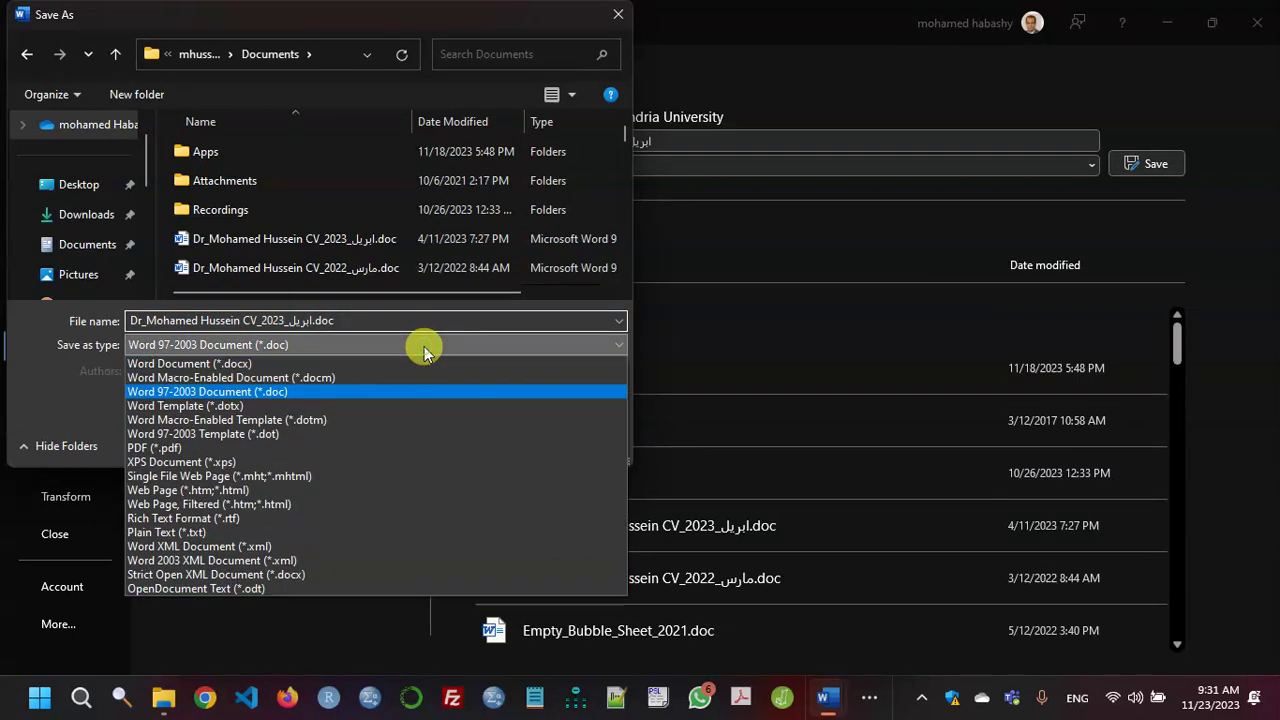
{"action": "left_click", "coordinate": [232, 492]}
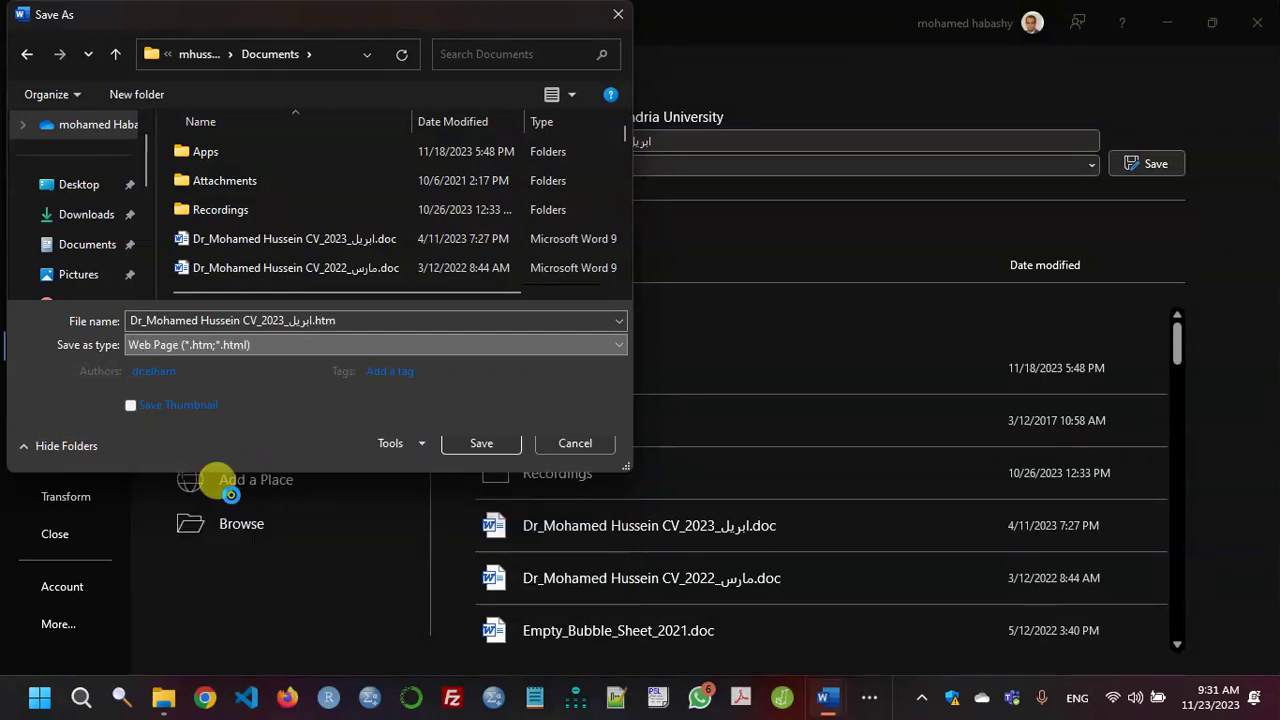
Step: Set the file name of the web page copy to index.html
{"action": "left_click", "coordinate": [403, 330]}
{"action": "key", "text": "ctrl+a"}
{"action": "type", "text": "i"}
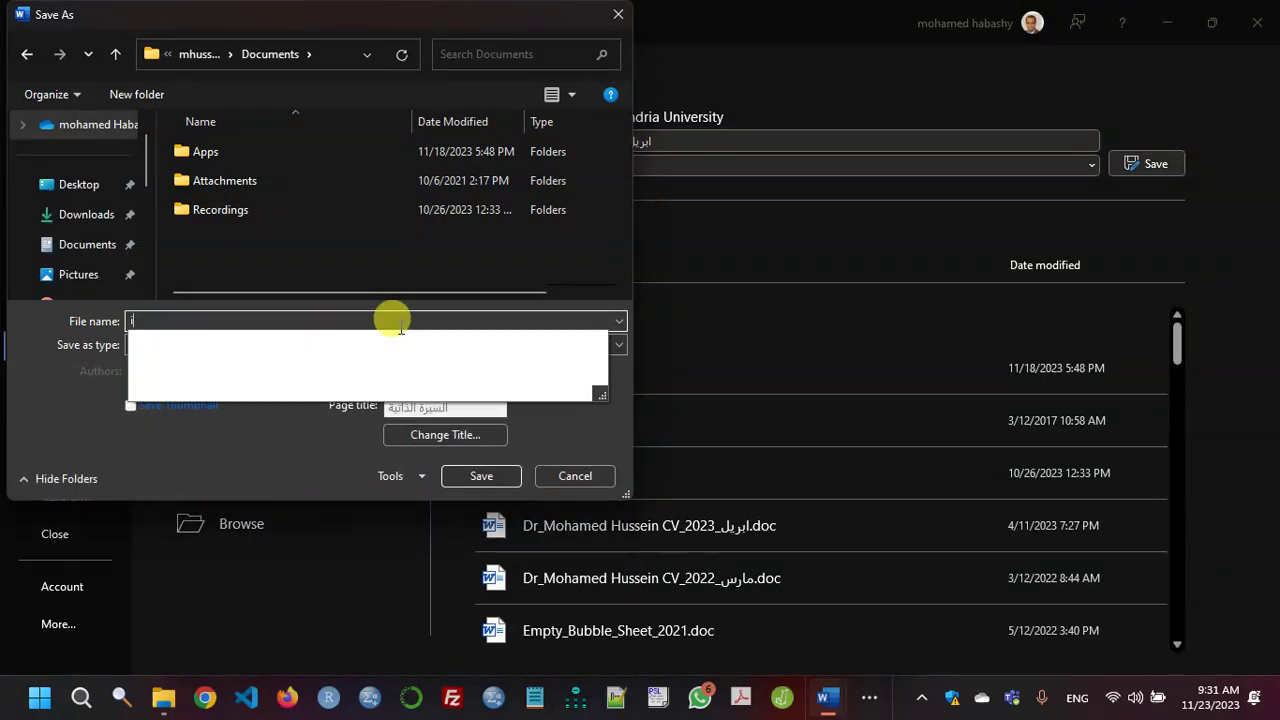
{"action": "type", "text": "ndex.html"}
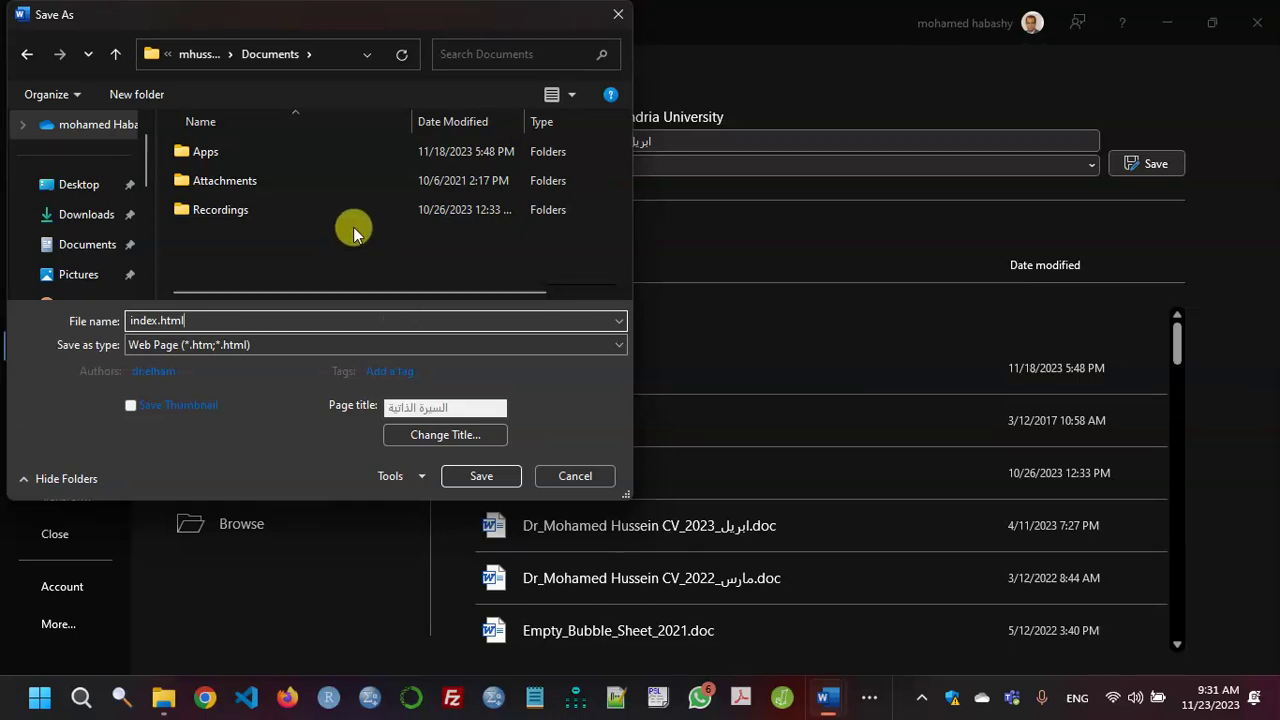
Step: Create a folder named github inside Documents and open it as the save location
{"action": "left_click", "coordinate": [138, 95]}
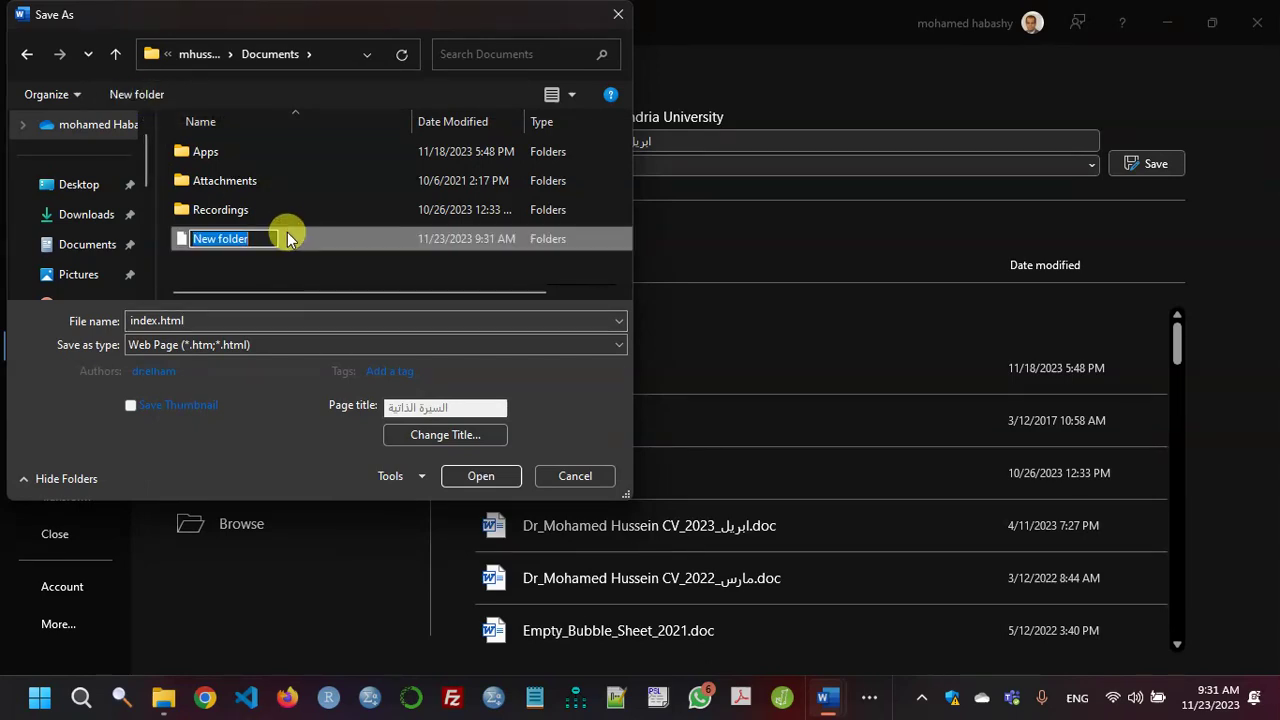
{"action": "type", "text": "github"}
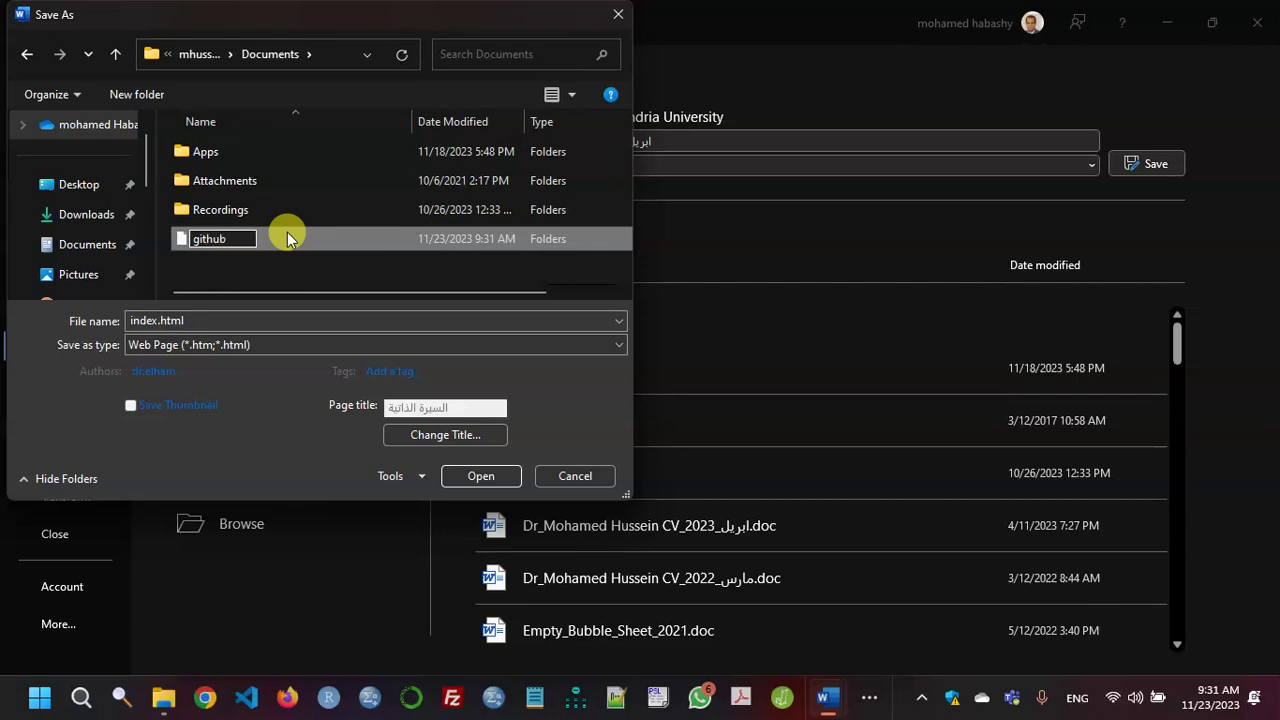
{"action": "key", "text": "Return"}
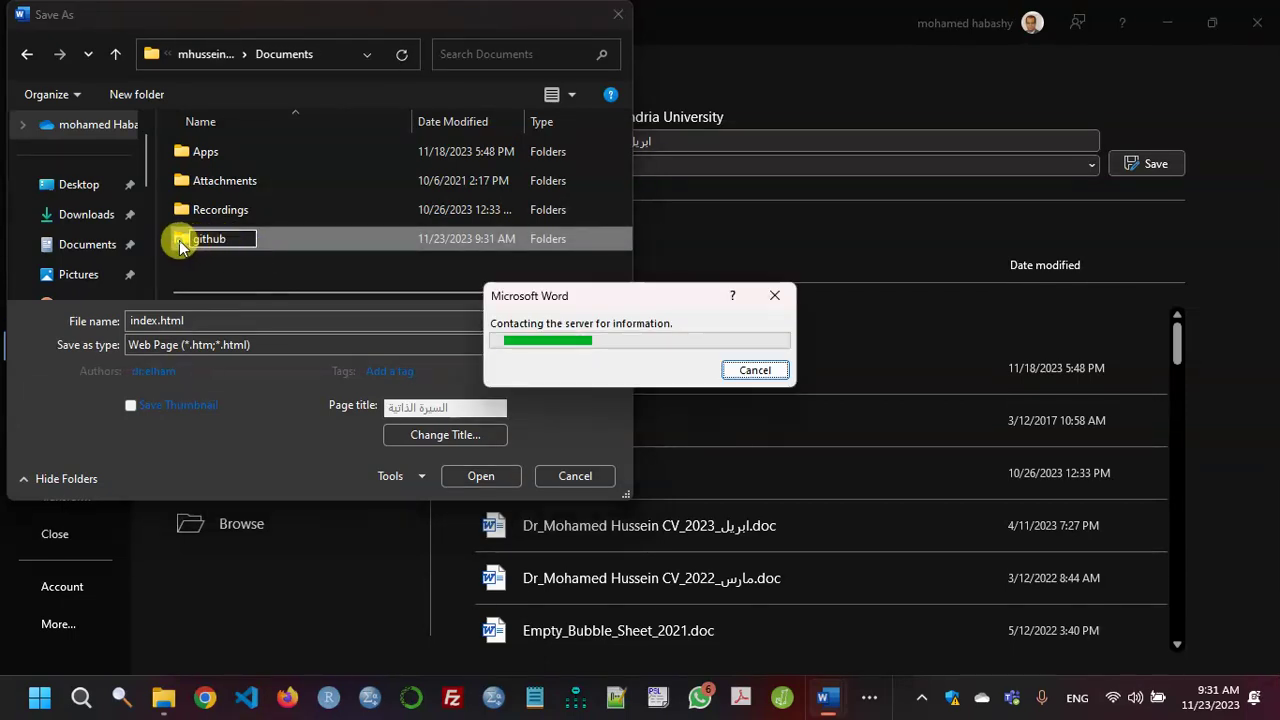
{"action": "double_click", "coordinate": [181, 245]}
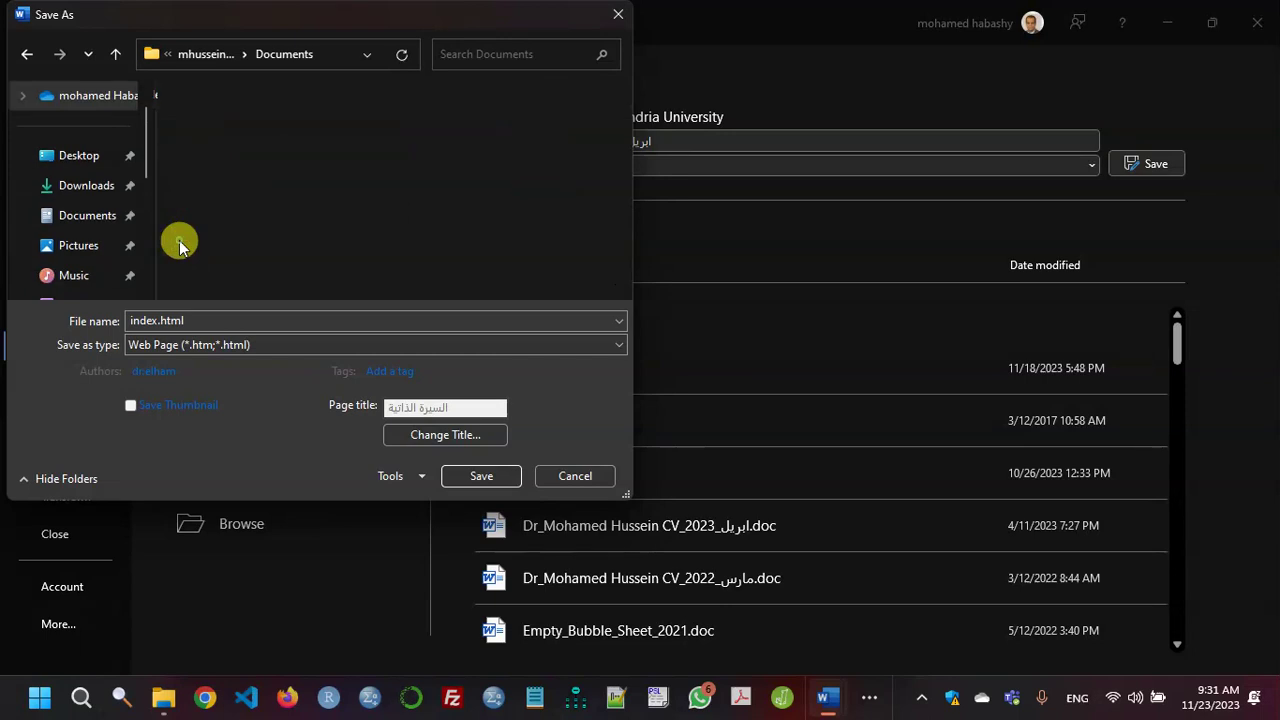
Step: Try to save the web page copy as index.html in the github folder
{"action": "left_click", "coordinate": [486, 477]}
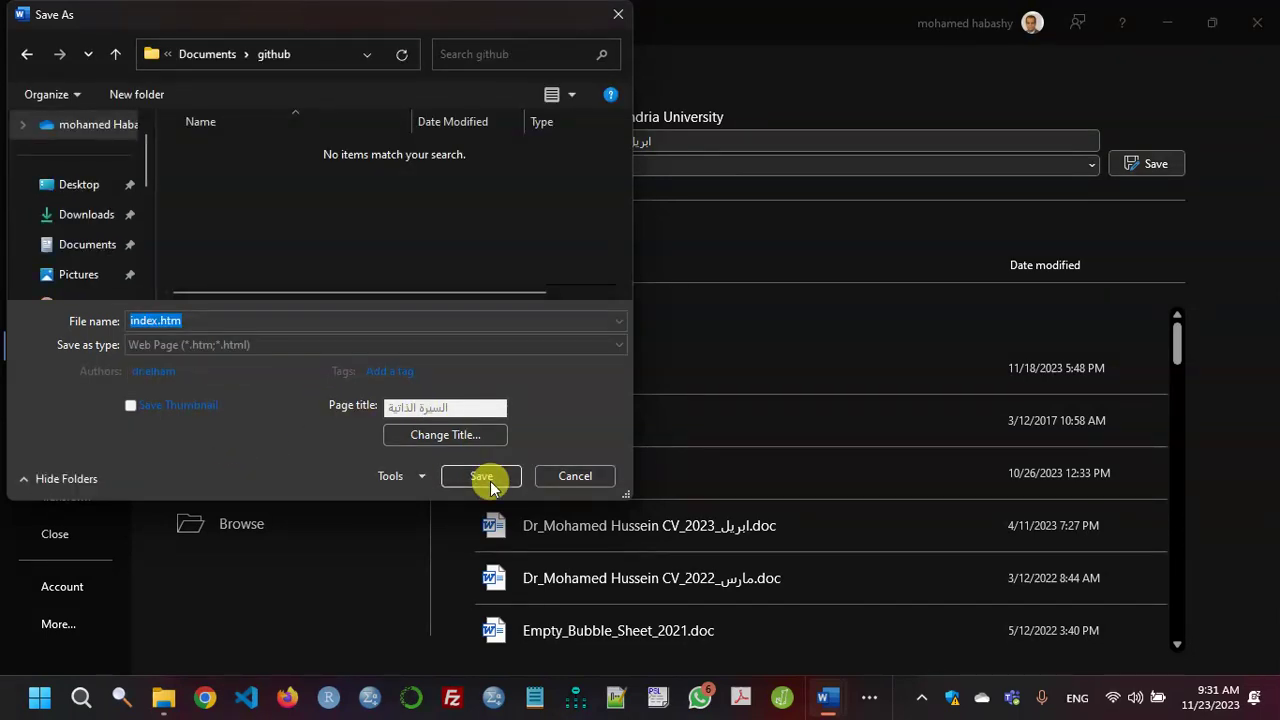
{"action": "left_click", "coordinate": [484, 477]}
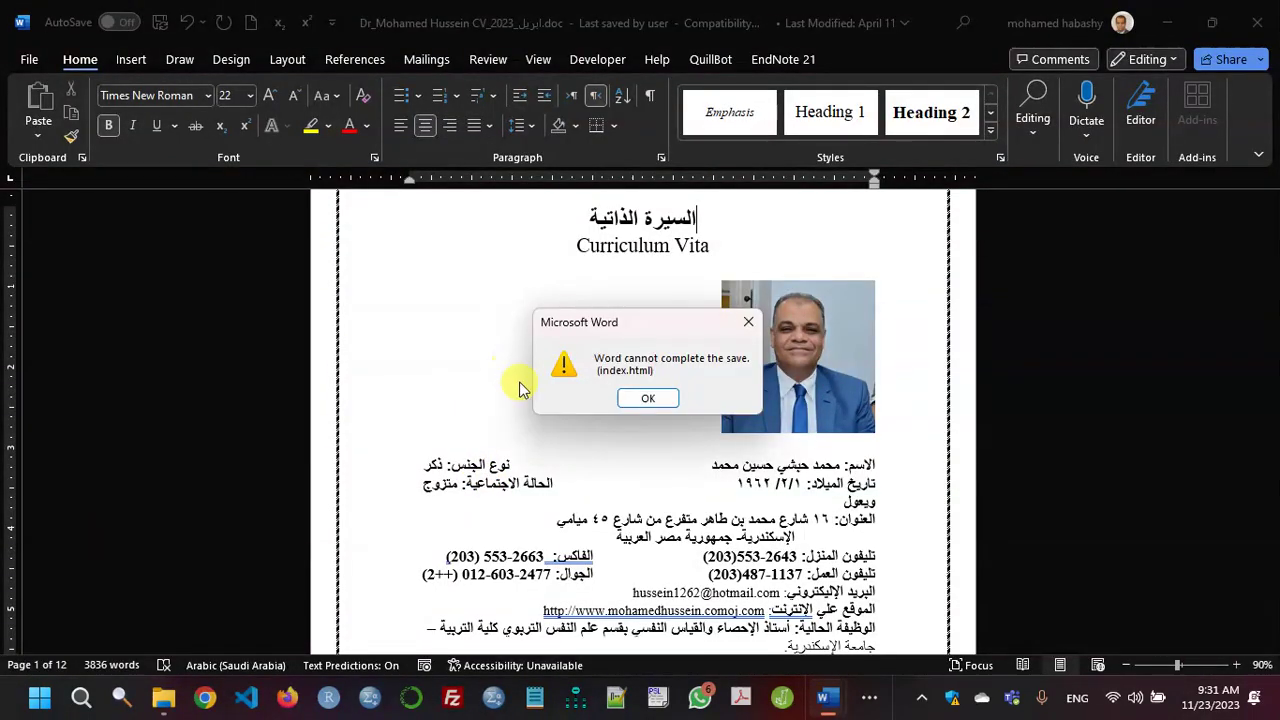
{"action": "left_click", "coordinate": [646, 400]}
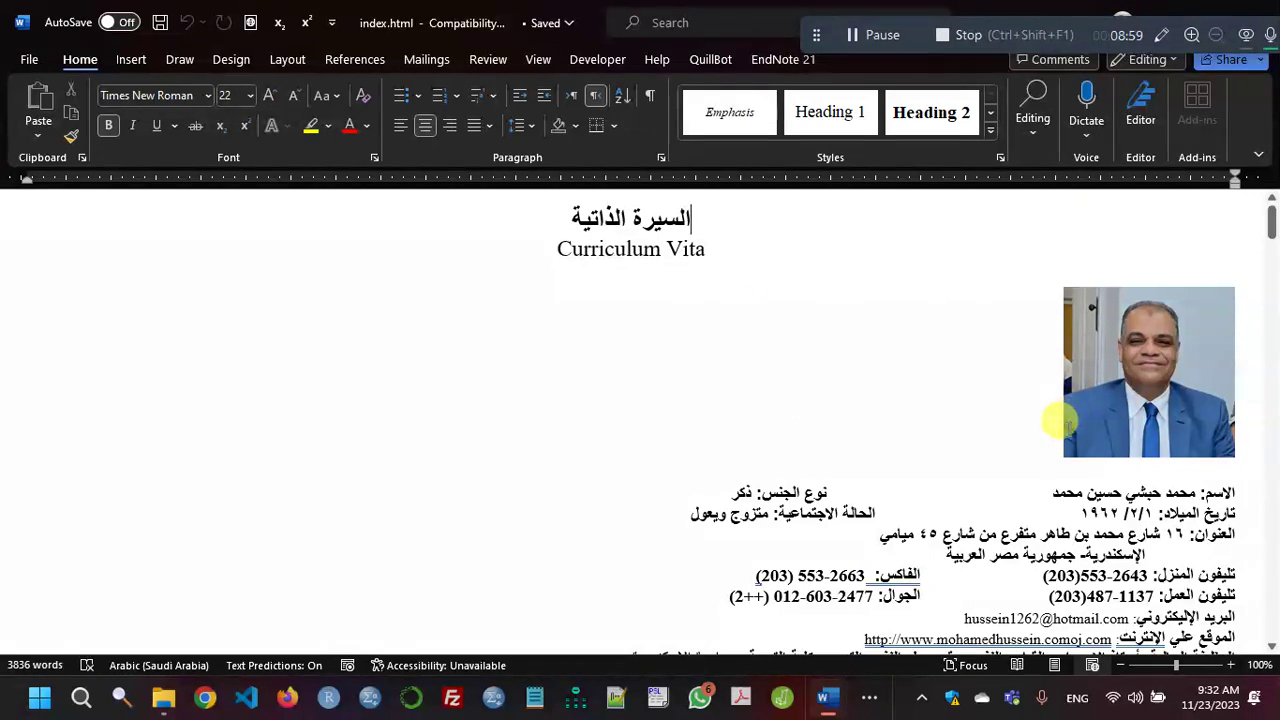
Step: Compare the CV's appearance in Print Layout and Web Layout, ending in Web Layout
{"action": "left_click", "coordinate": [546, 55]}
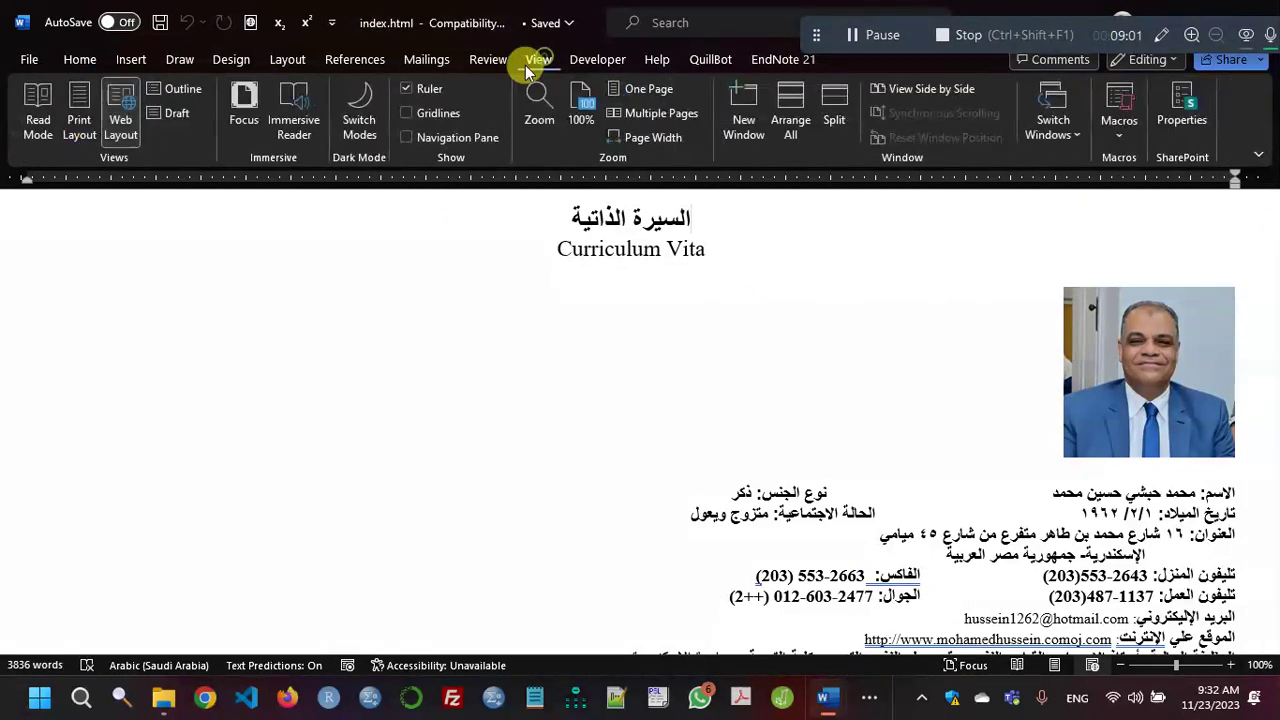
{"action": "left_click", "coordinate": [80, 127]}
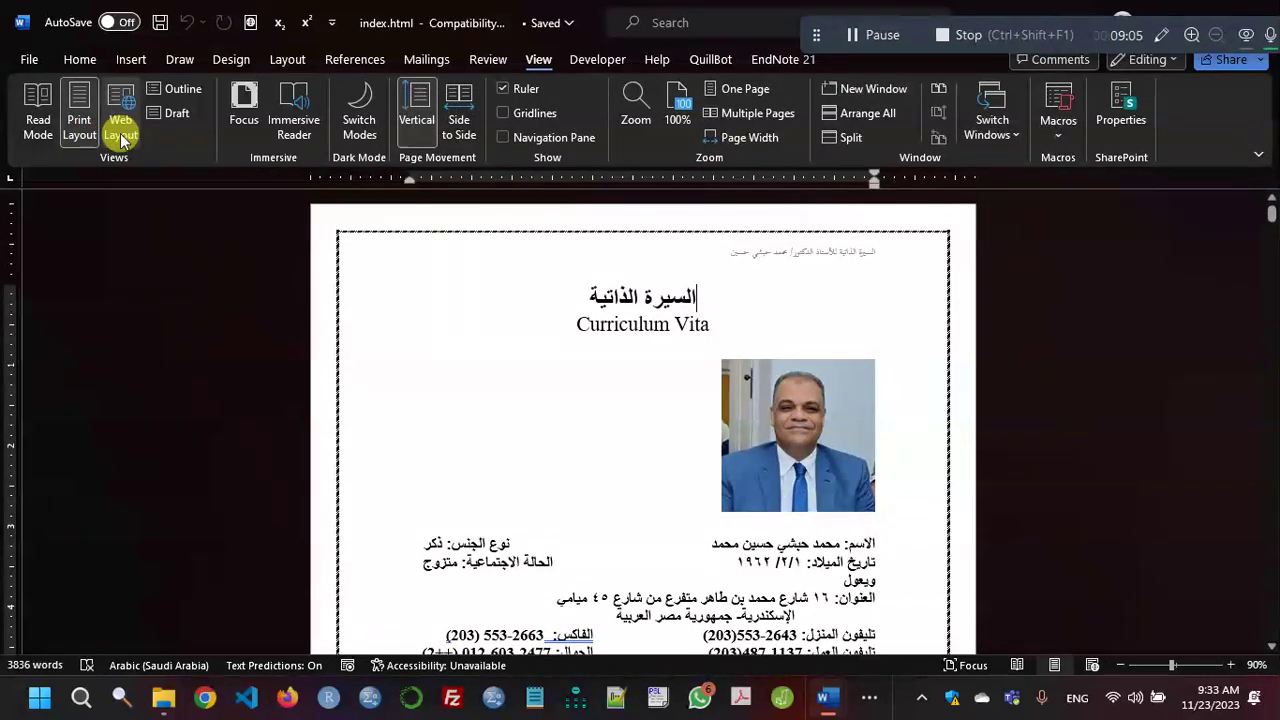
{"action": "left_click", "coordinate": [120, 125]}
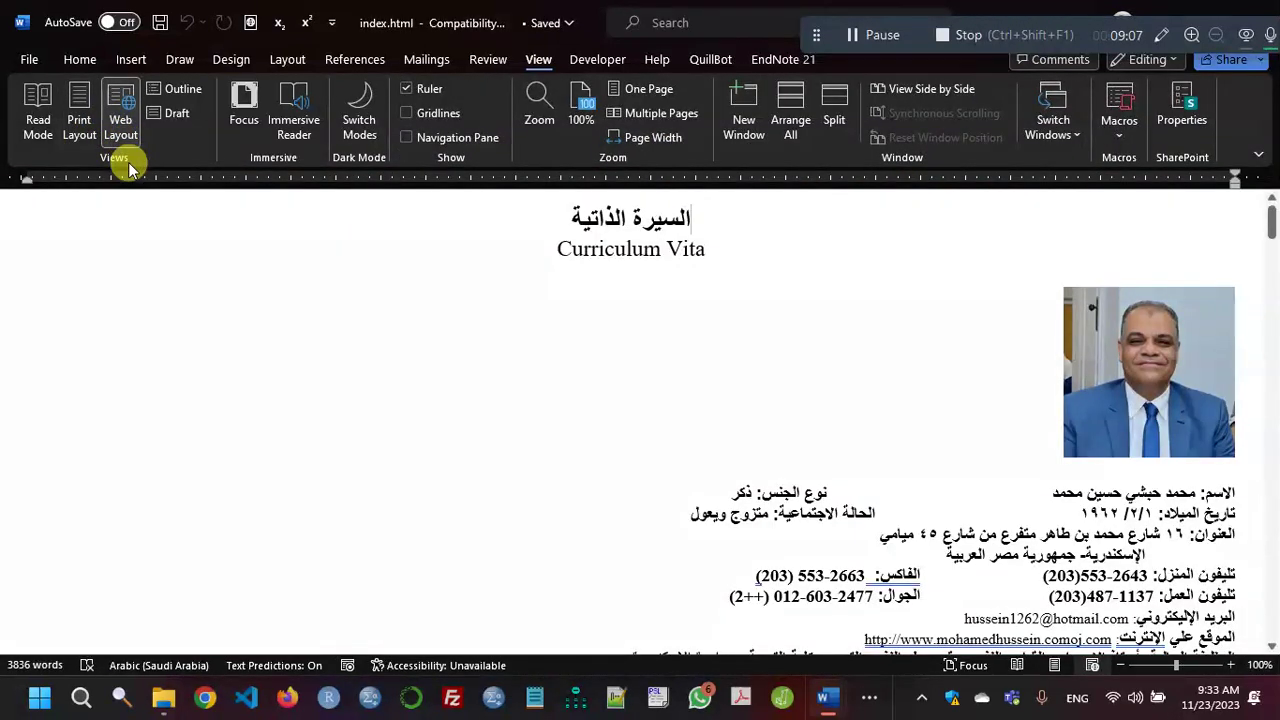
{"action": "left_click", "coordinate": [86, 124]}
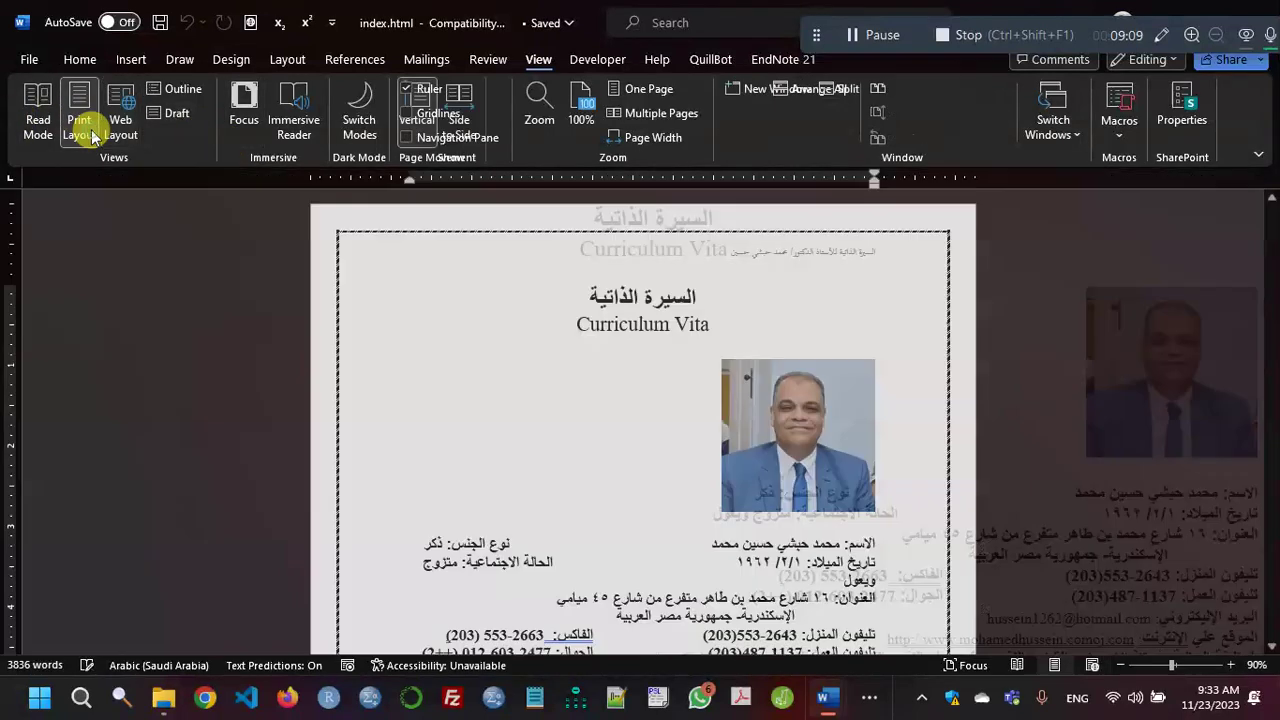
{"action": "left_click", "coordinate": [128, 143]}
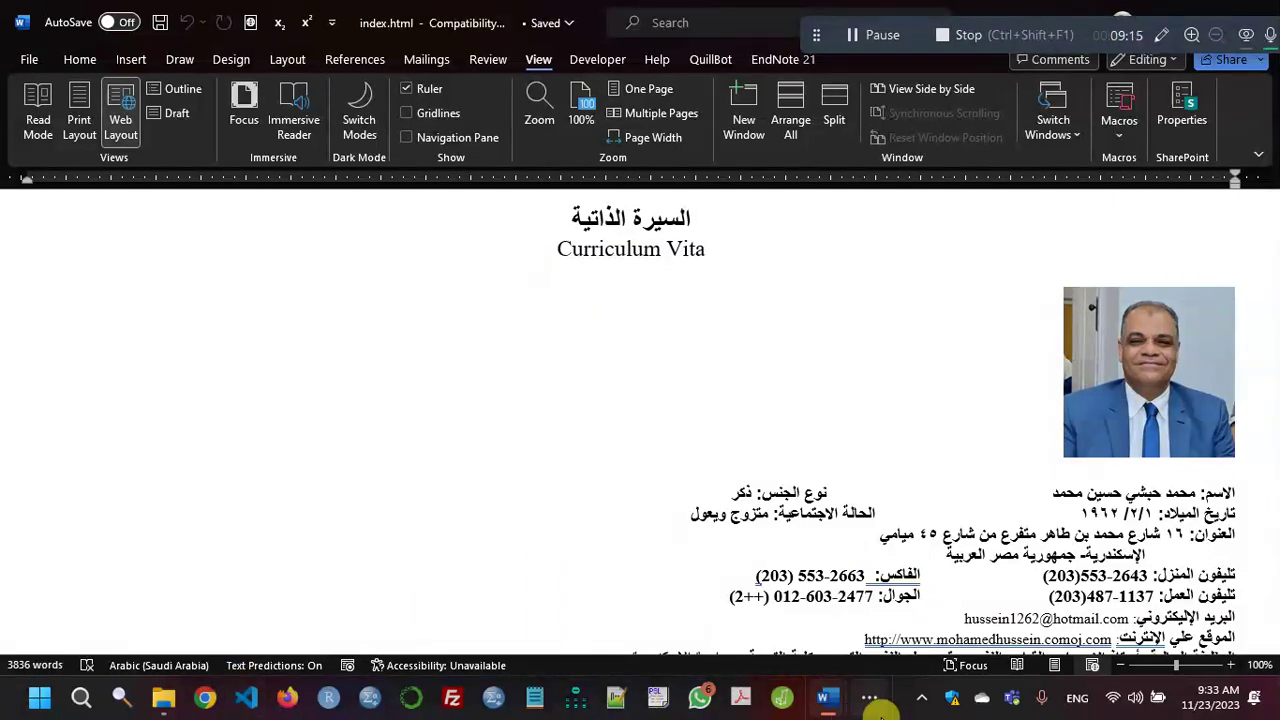
Step: Switch to Chrome and upload index.html from the Desktop to the academic repository, committing it with the default message
{"action": "left_click", "coordinate": [867, 698]}
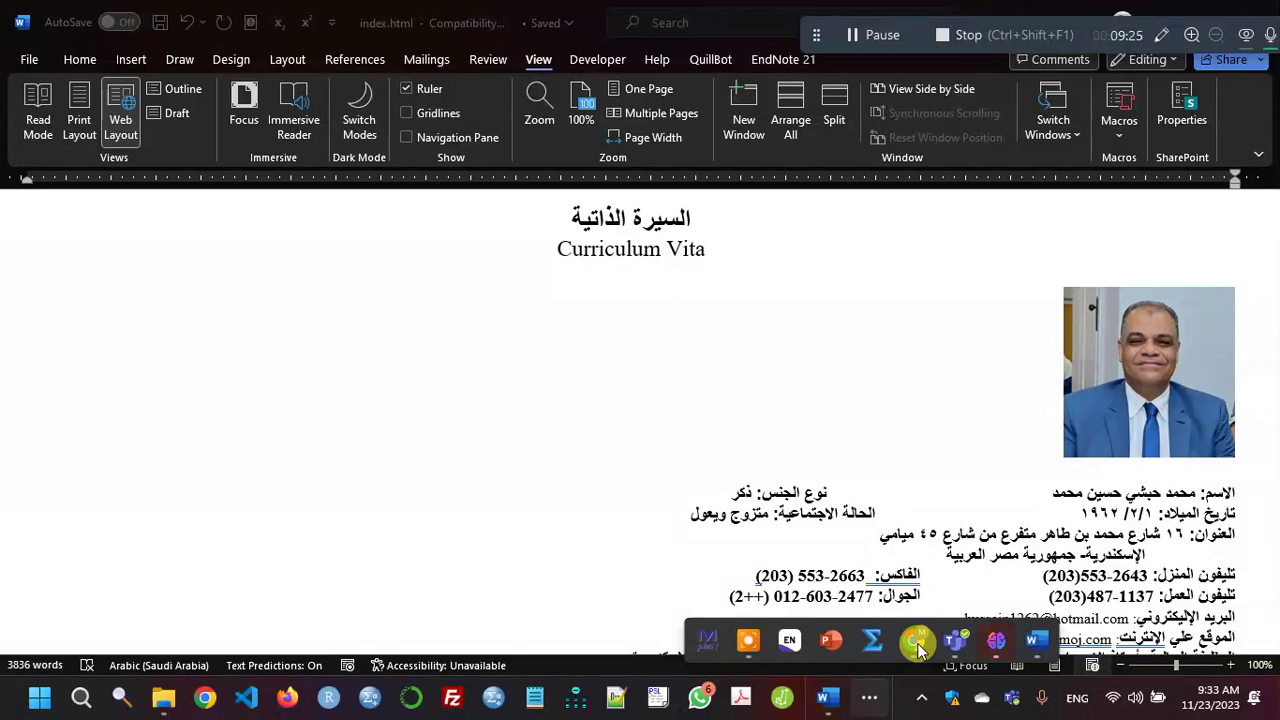
{"action": "left_click", "coordinate": [916, 641]}
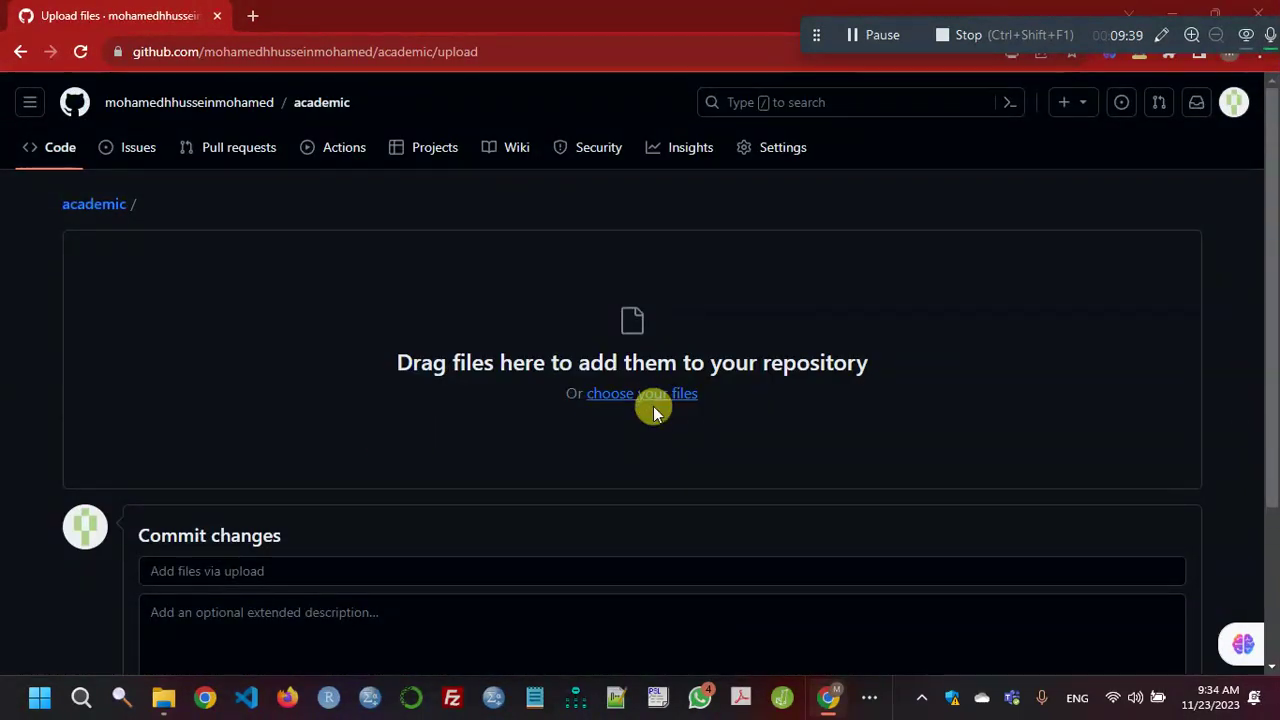
{"action": "left_click", "coordinate": [653, 406]}
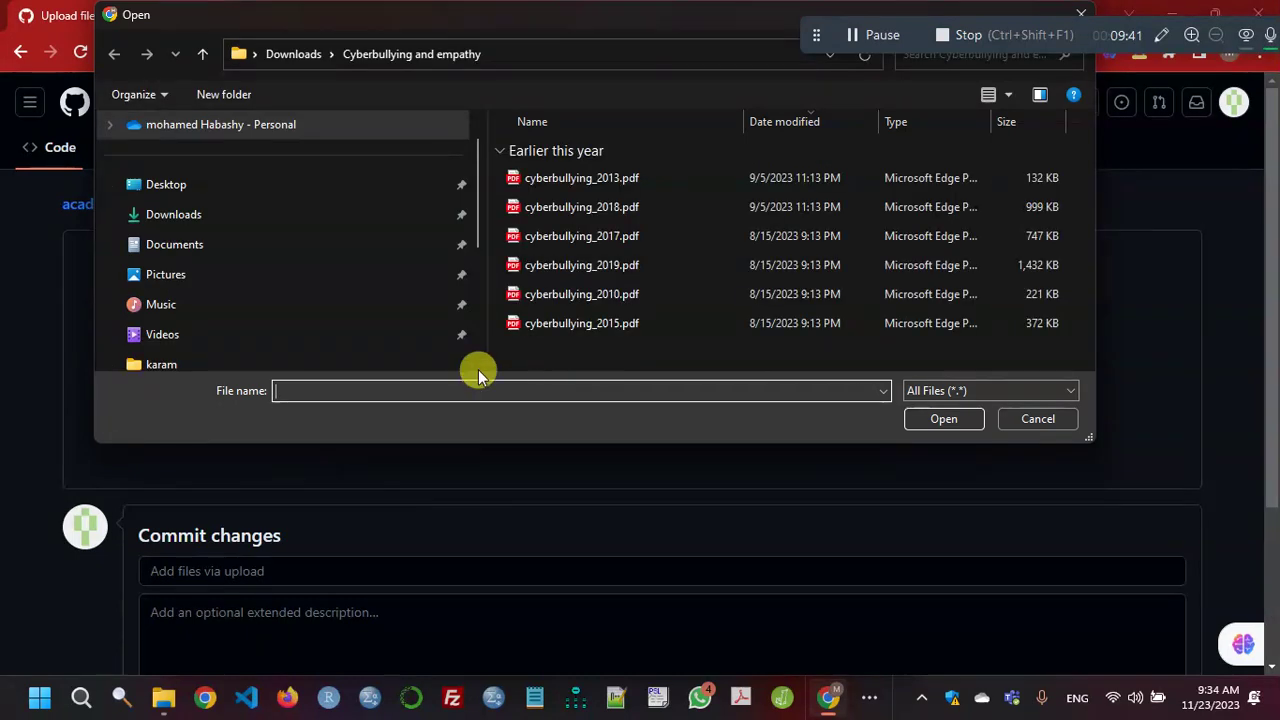
{"action": "left_click", "coordinate": [170, 188]}
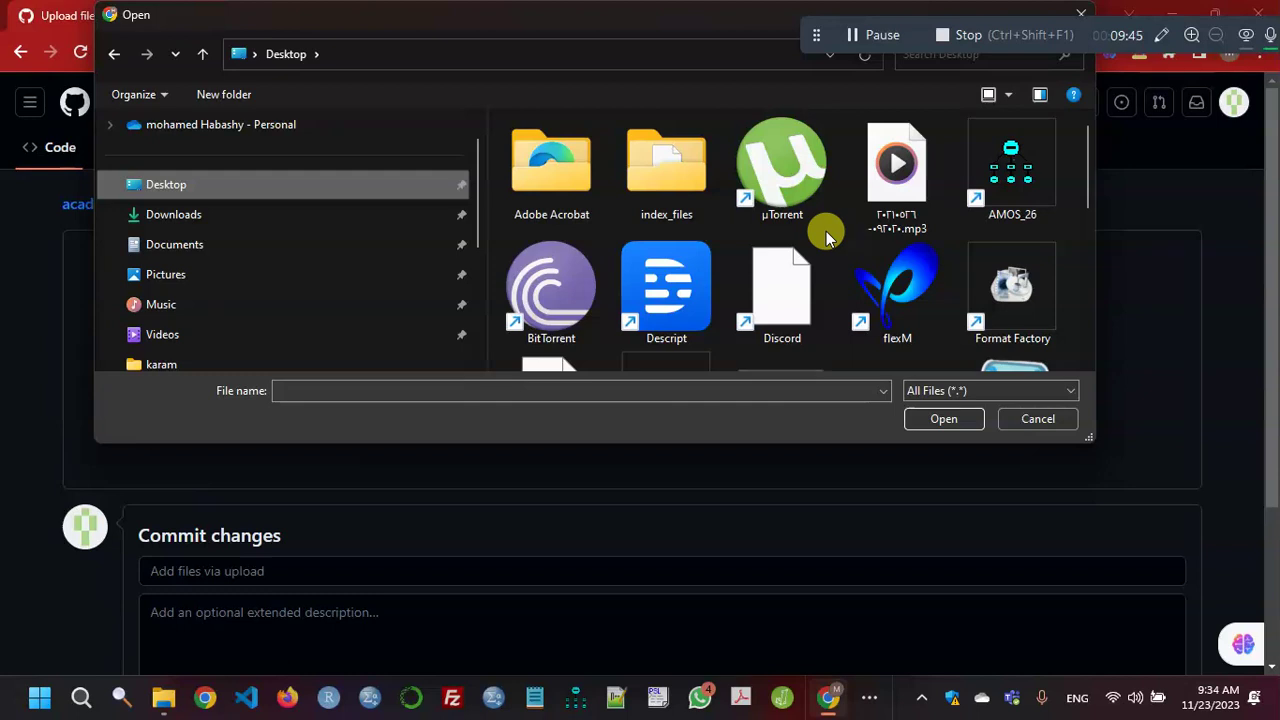
{"action": "scroll", "coordinate": [826, 238], "scroll_direction": "down", "scroll_amount": 5}
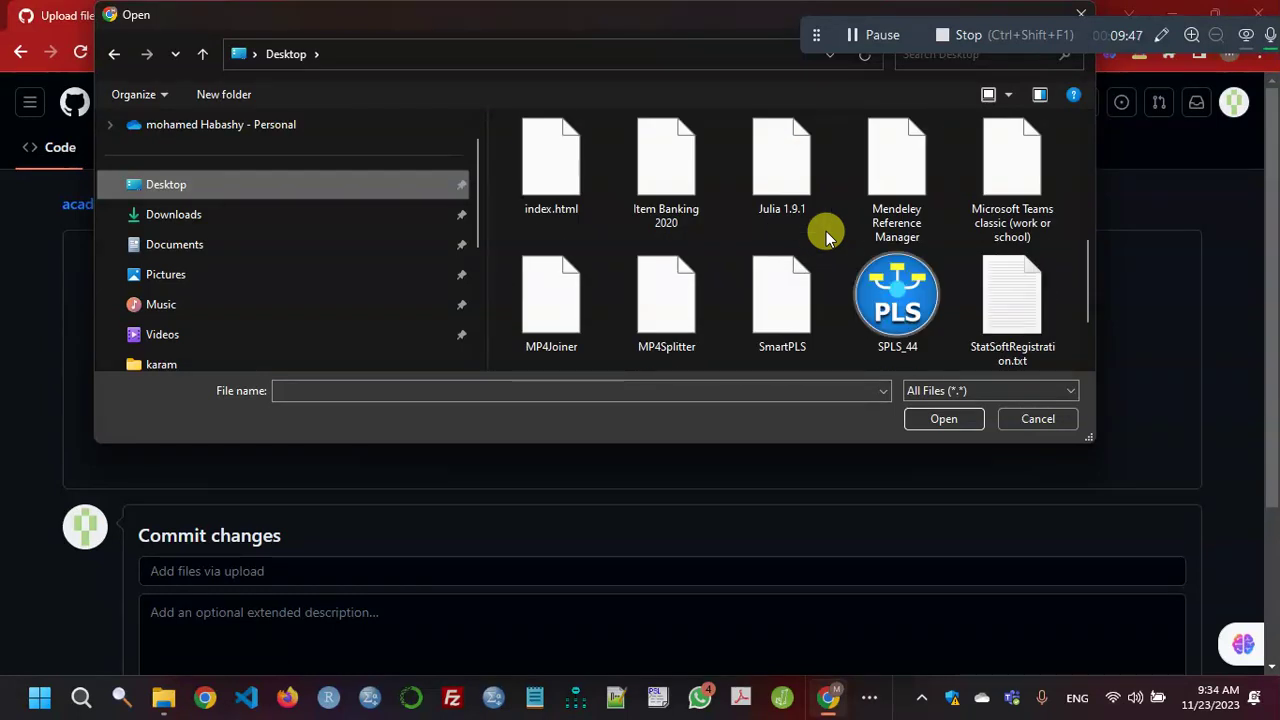
{"action": "left_click", "coordinate": [580, 200]}
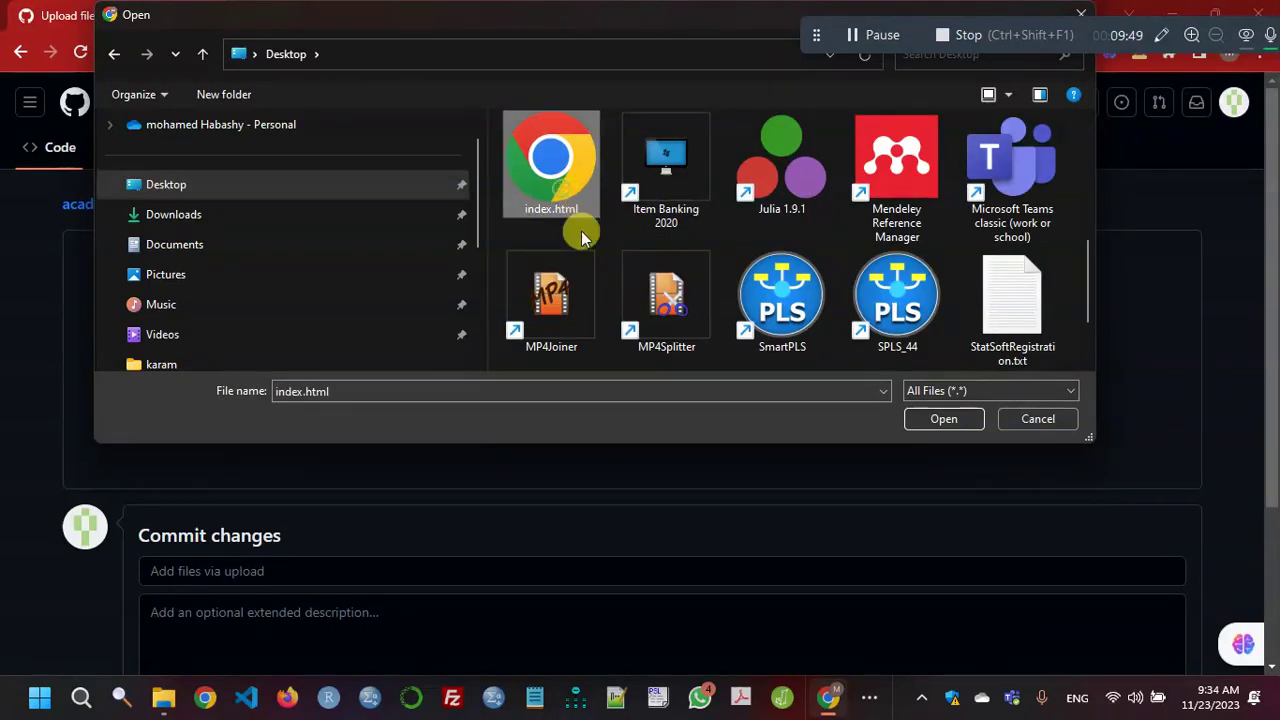
{"action": "left_click", "coordinate": [932, 425]}
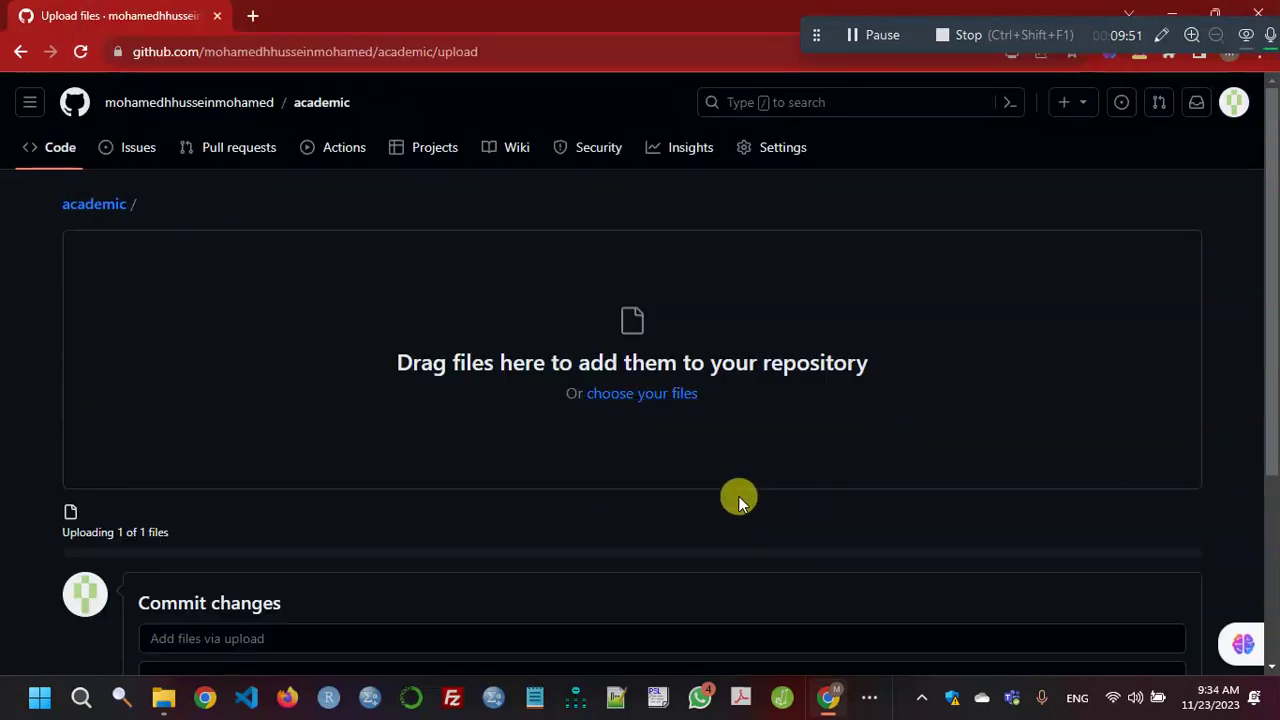
{"action": "scroll", "coordinate": [326, 518], "scroll_direction": "down", "scroll_amount": 2}
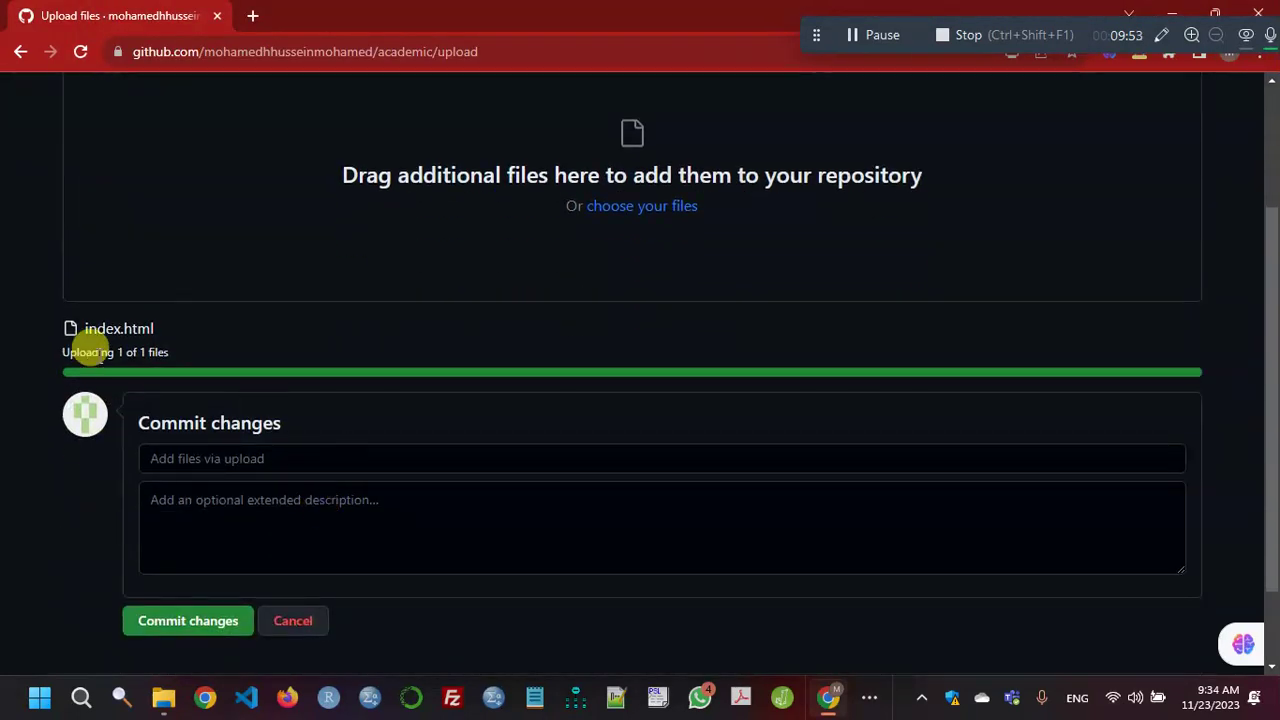
{"action": "left_click", "coordinate": [175, 628]}
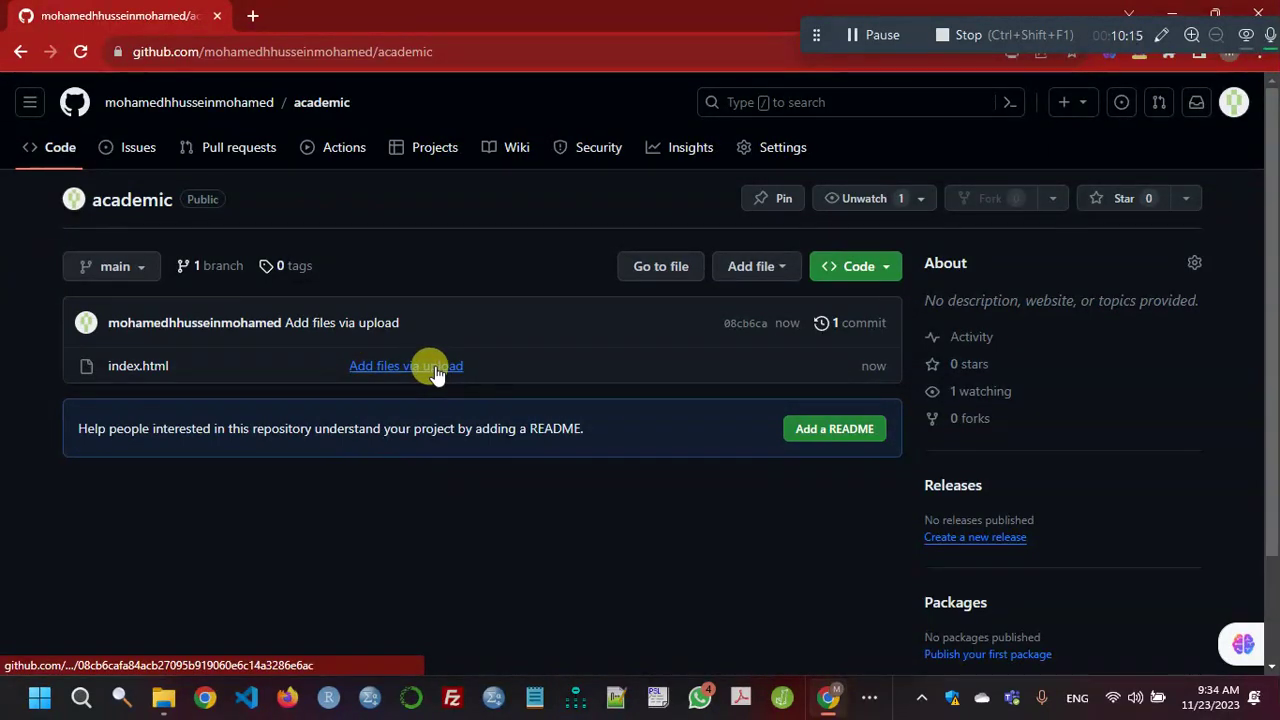
Step: Enable GitHub Pages for the academic repository, deploying from the main branch with the / (root) folder, and save the source
{"action": "left_click", "coordinate": [778, 158]}
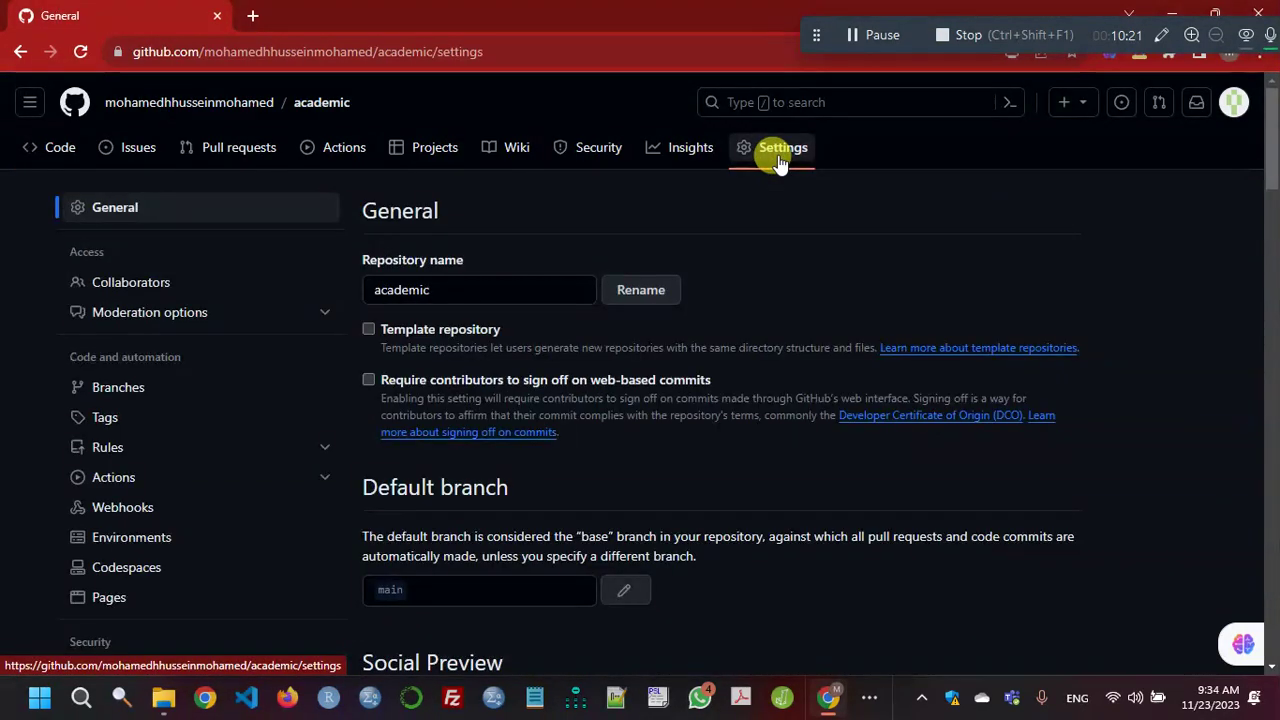
{"action": "left_click", "coordinate": [108, 600]}
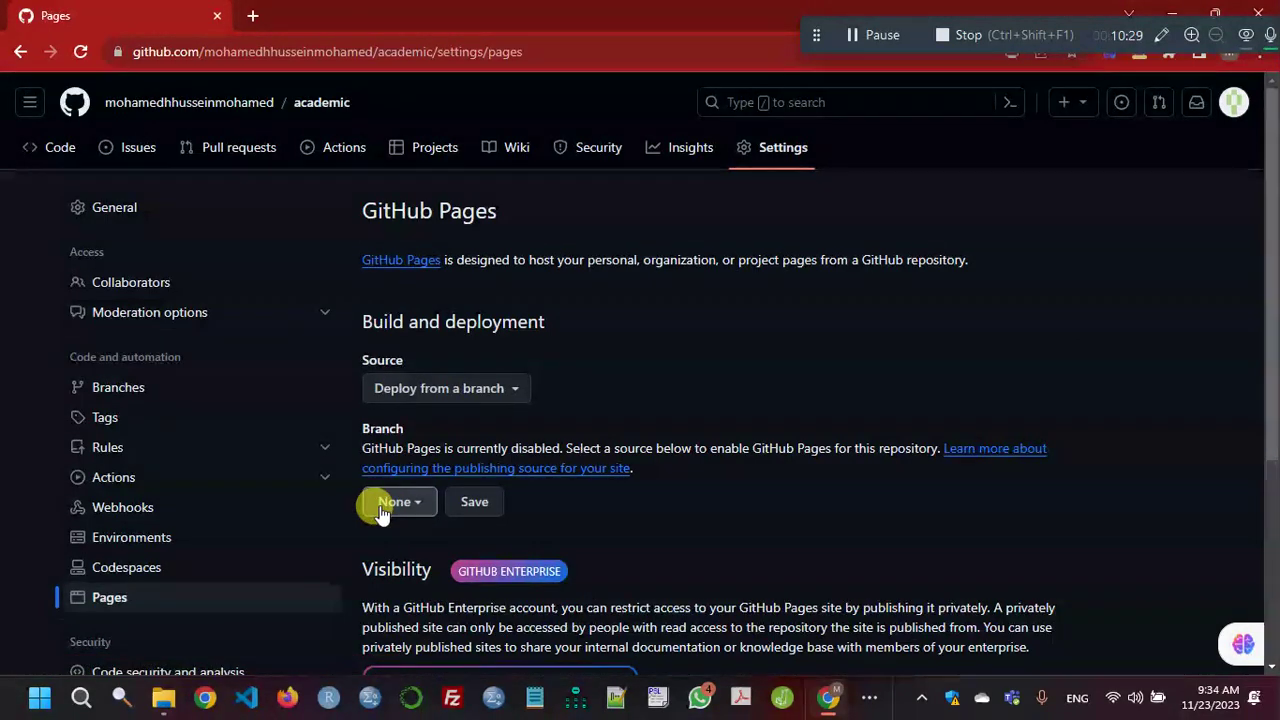
{"action": "left_click", "coordinate": [418, 517]}
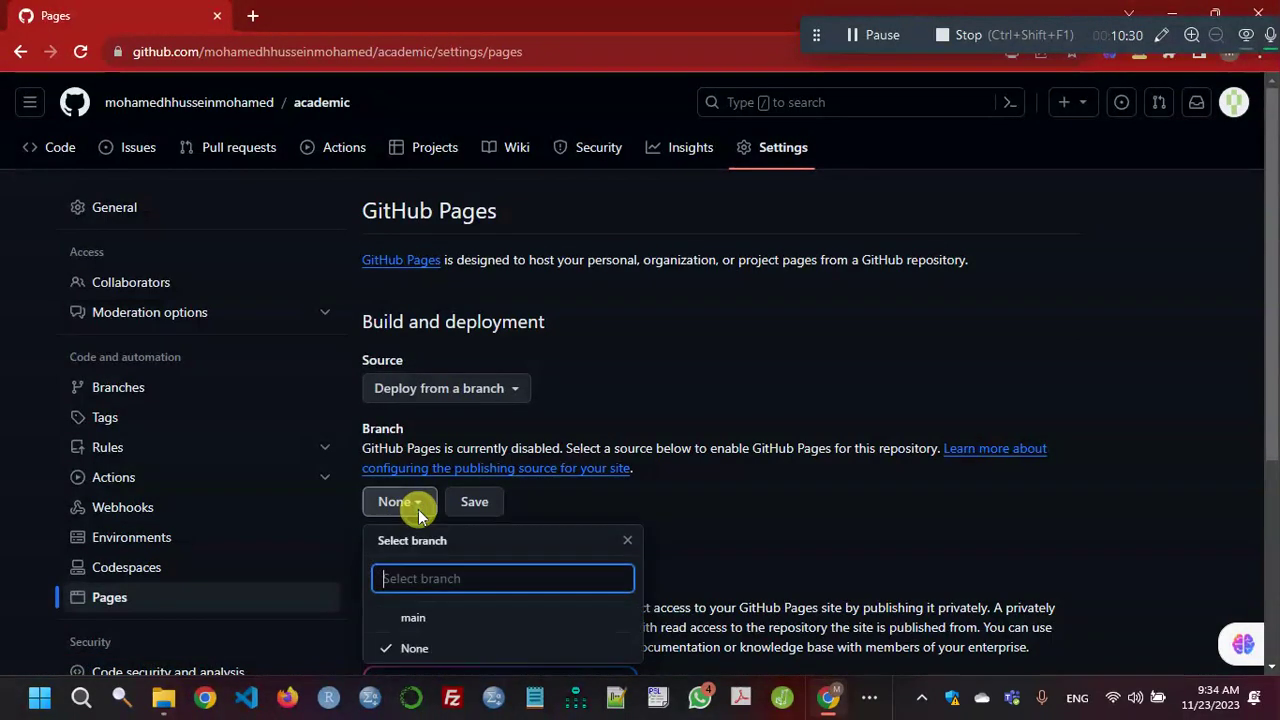
{"action": "left_click", "coordinate": [416, 624]}
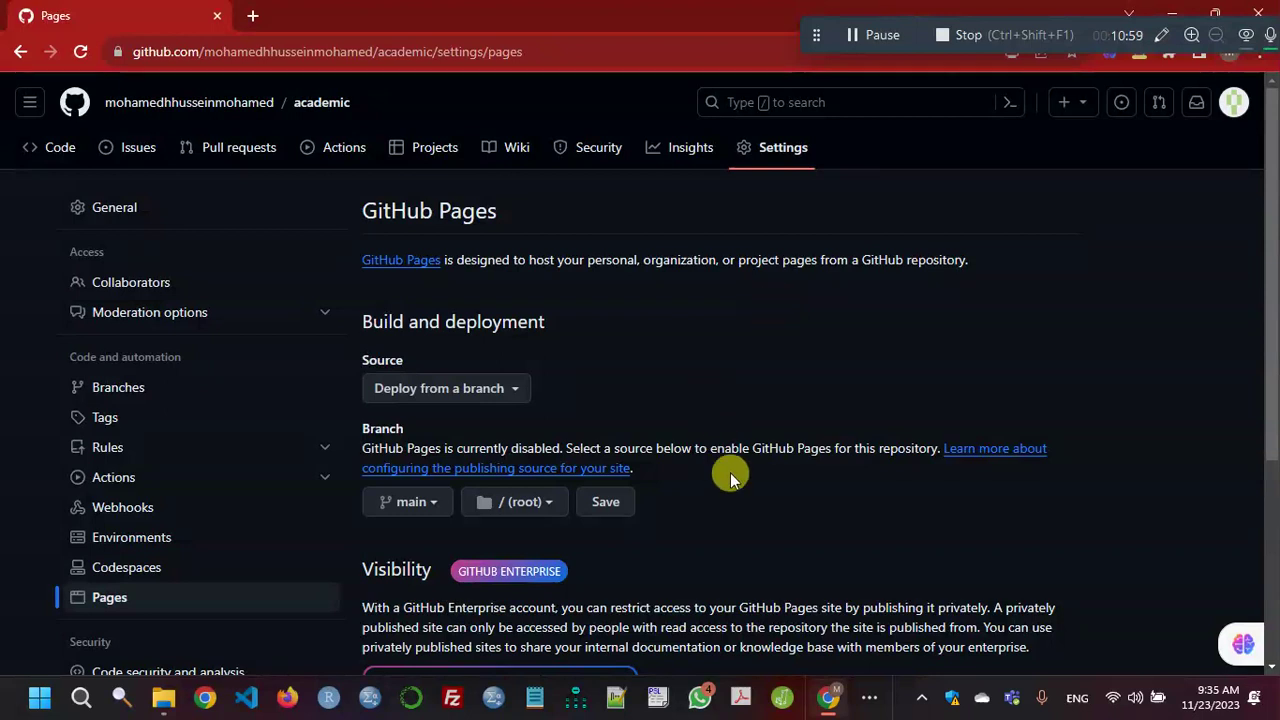
{"action": "left_click", "coordinate": [610, 503]}
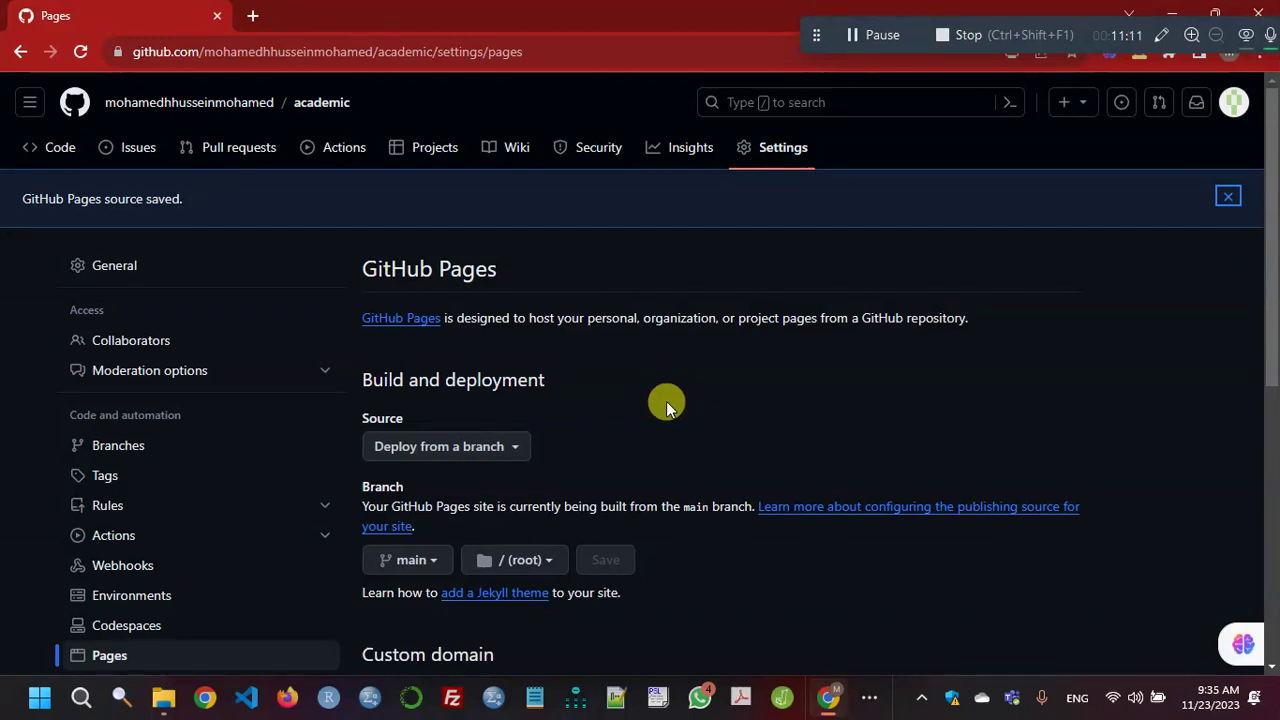
Step: Return to the academic repository's code page to check the commit's deployment status
{"action": "left_click", "coordinate": [322, 110]}
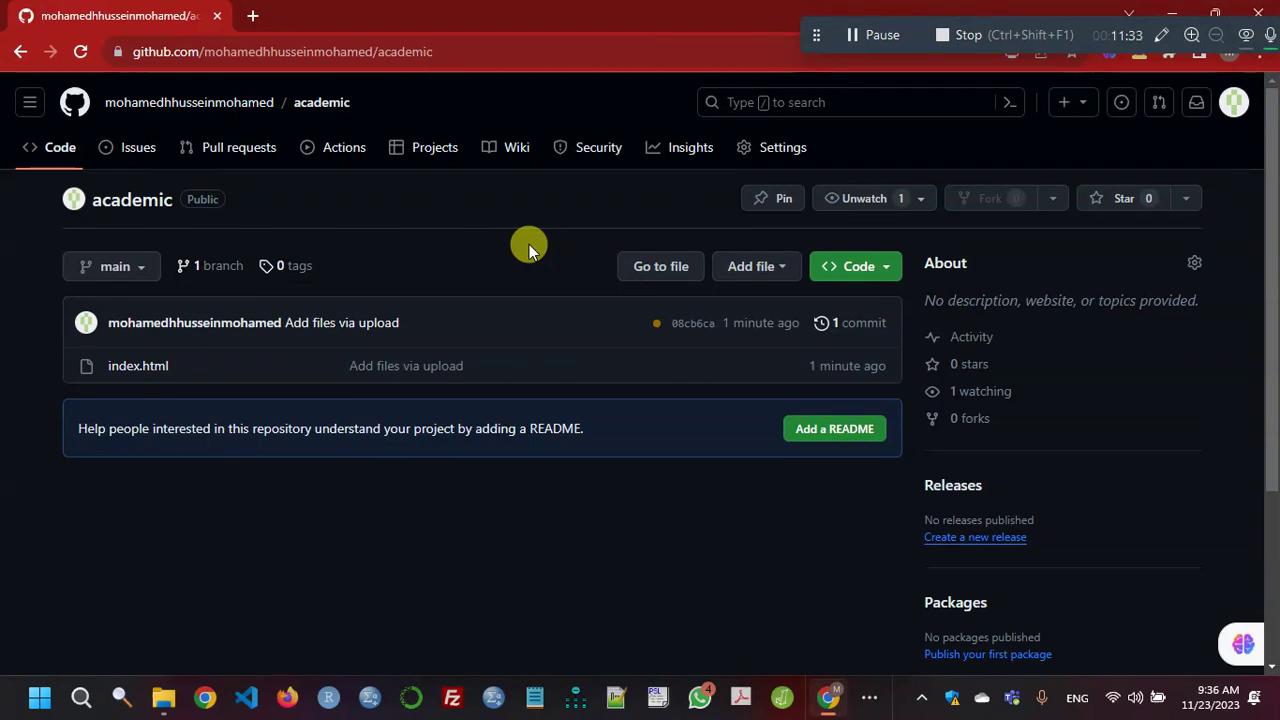
{"action": "key", "text": "ctrl+shift+d"}
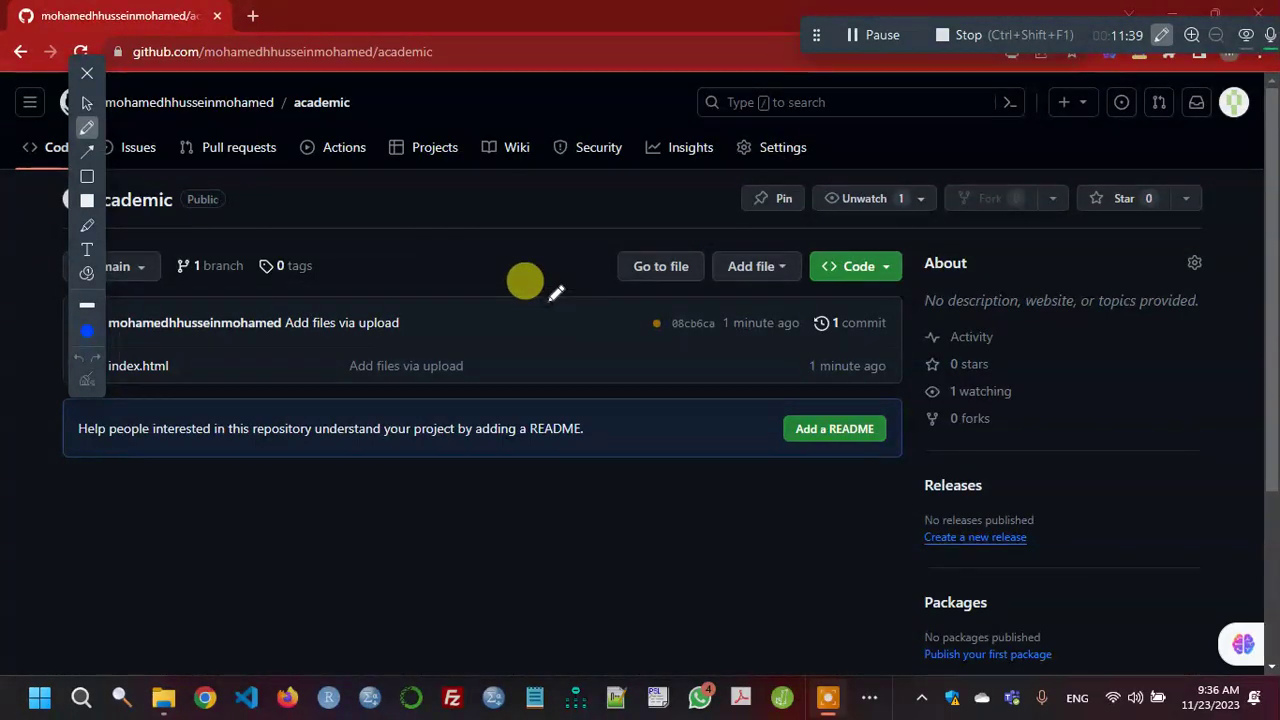
{"action": "key", "text": "ctrl+shift+d"}
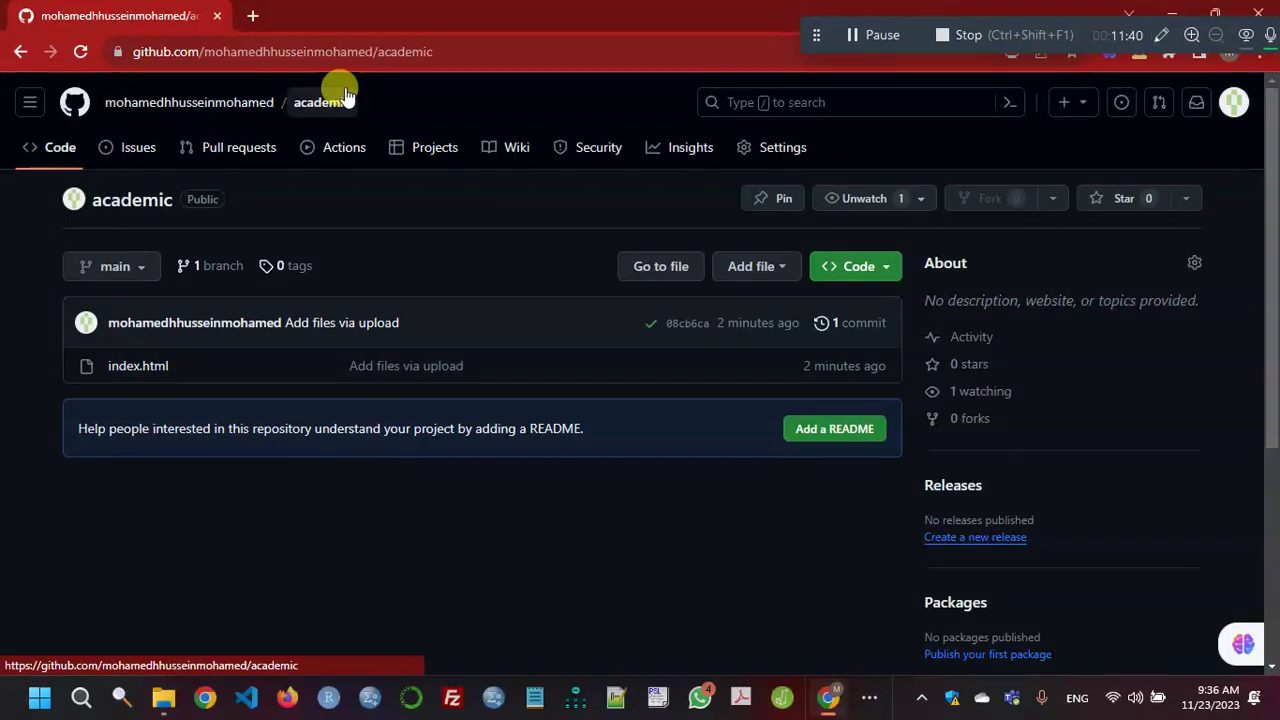